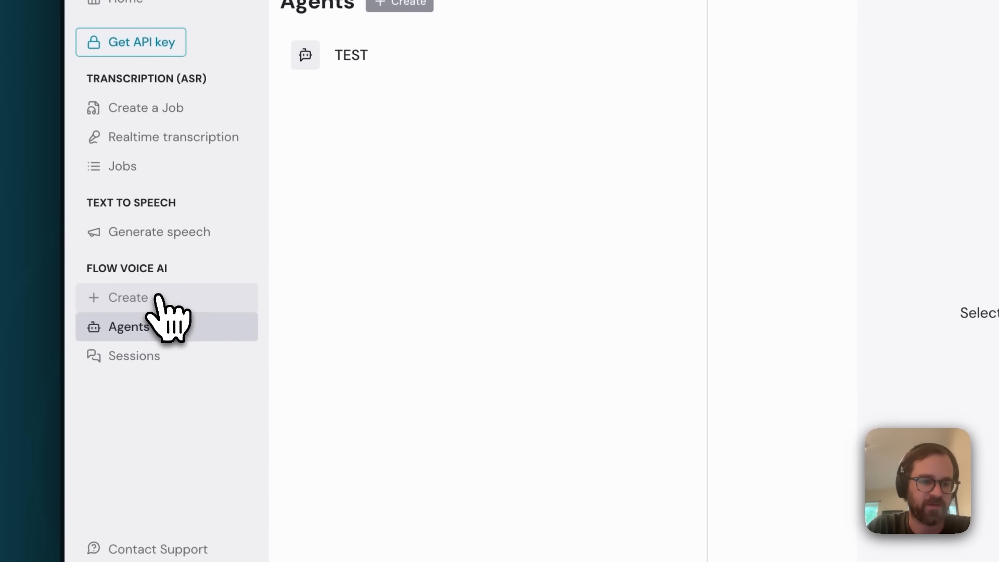
Create a voice agent from the Starter Agent template, name it "Snarky Humphrey", and open it for editing
click(160, 307)
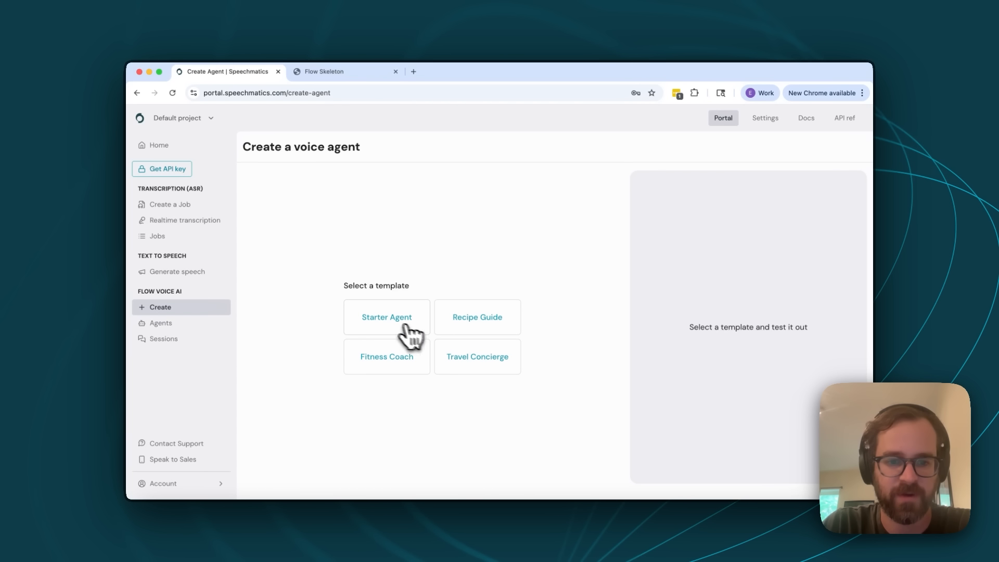
click(387, 323)
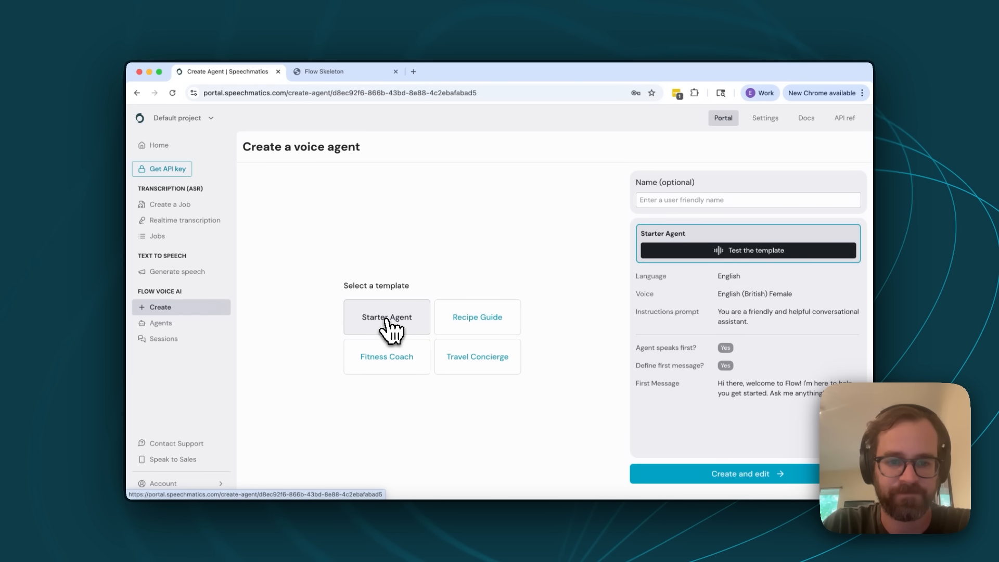
click(713, 197)
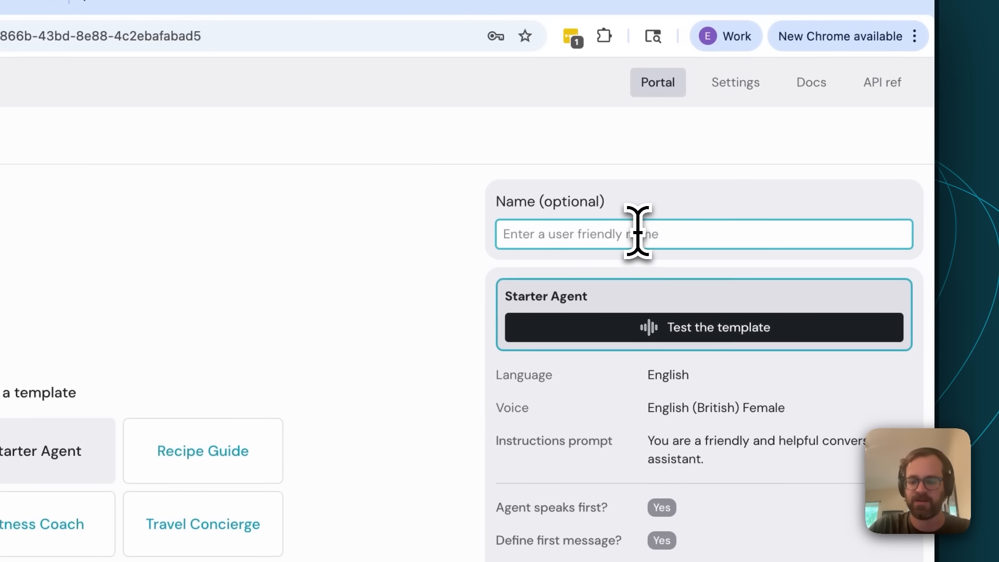
text(Snarky )
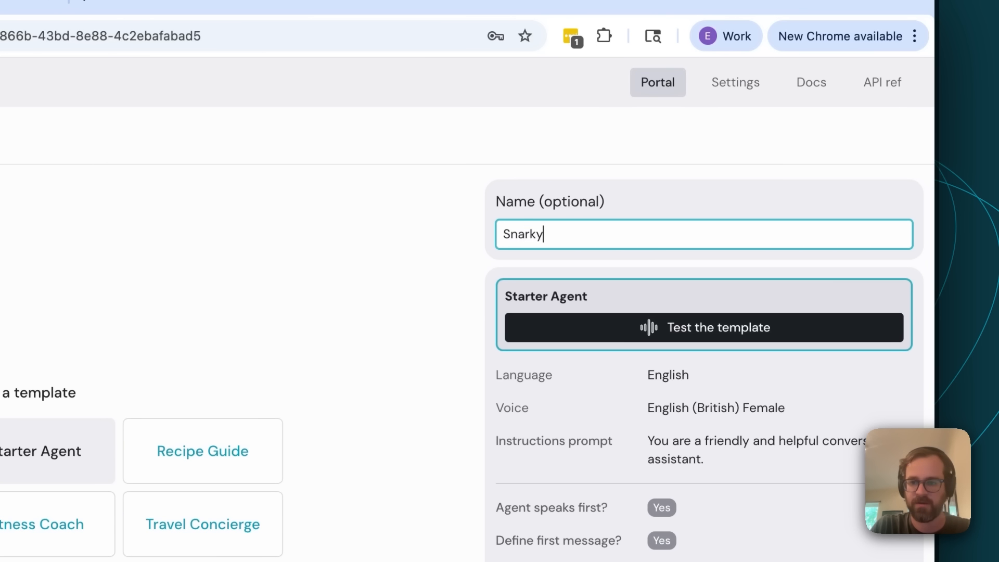
text(Humph)
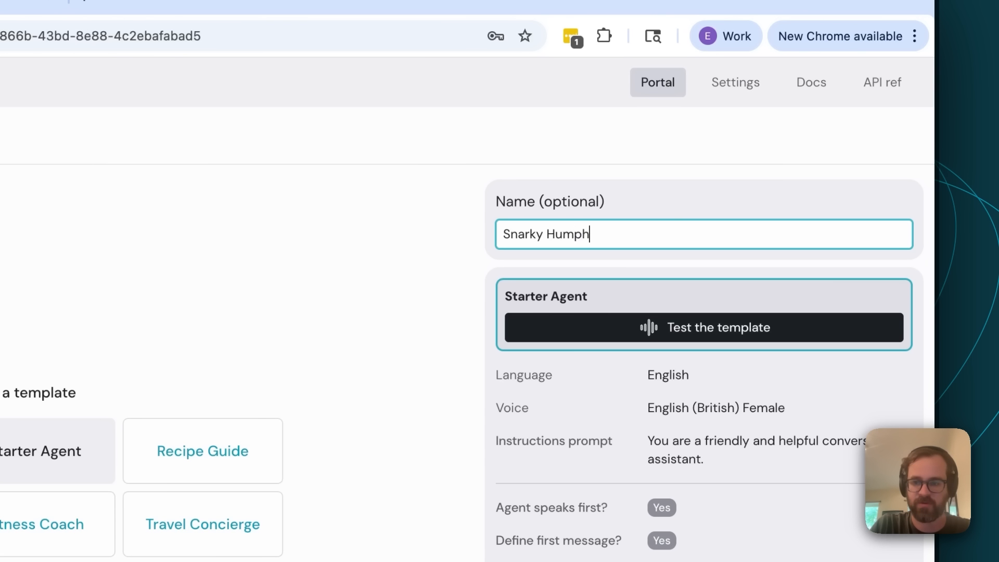
text(rey)
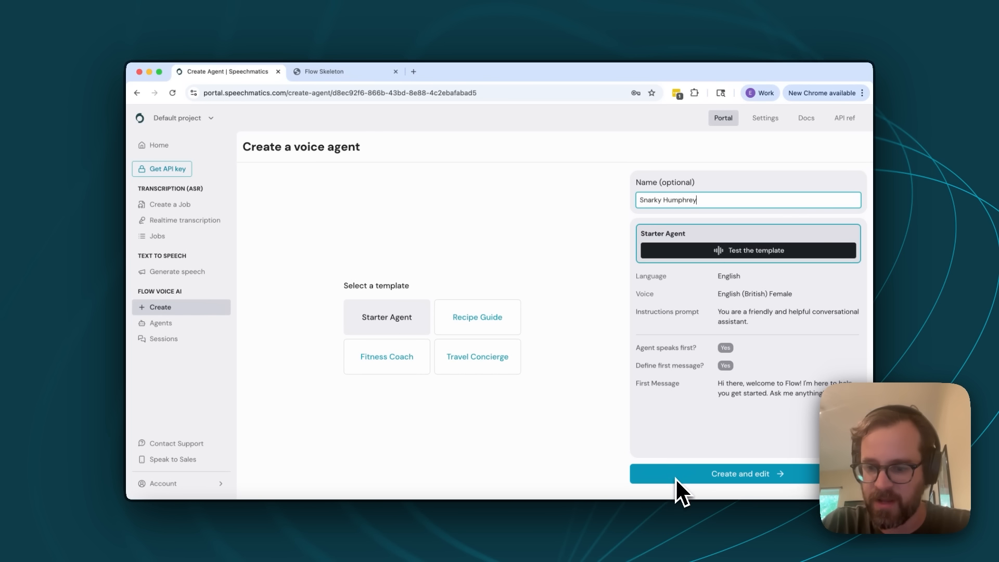
click(674, 475)
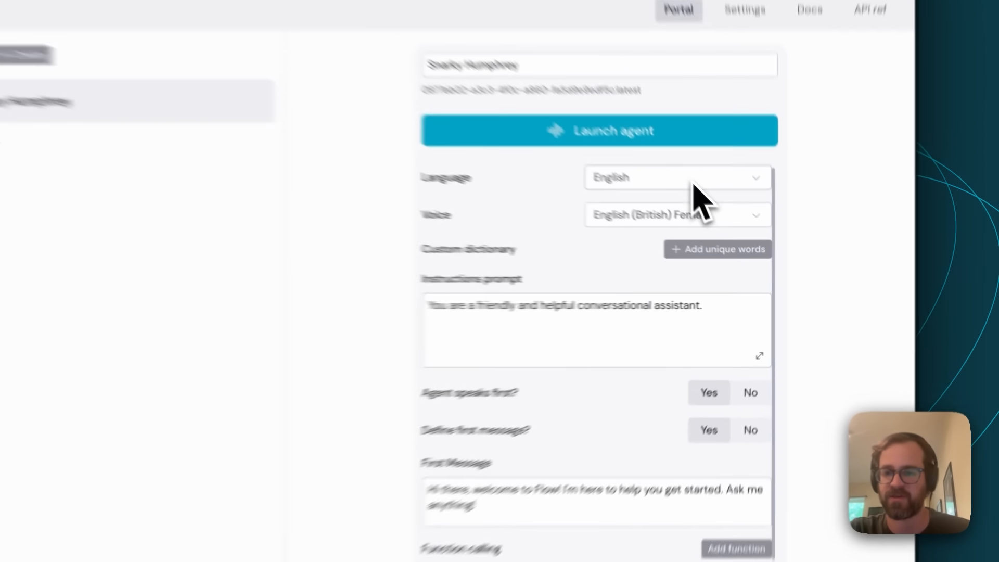
Look through the languages available for the agent
click(727, 227)
scroll(609, 411, down, 7)
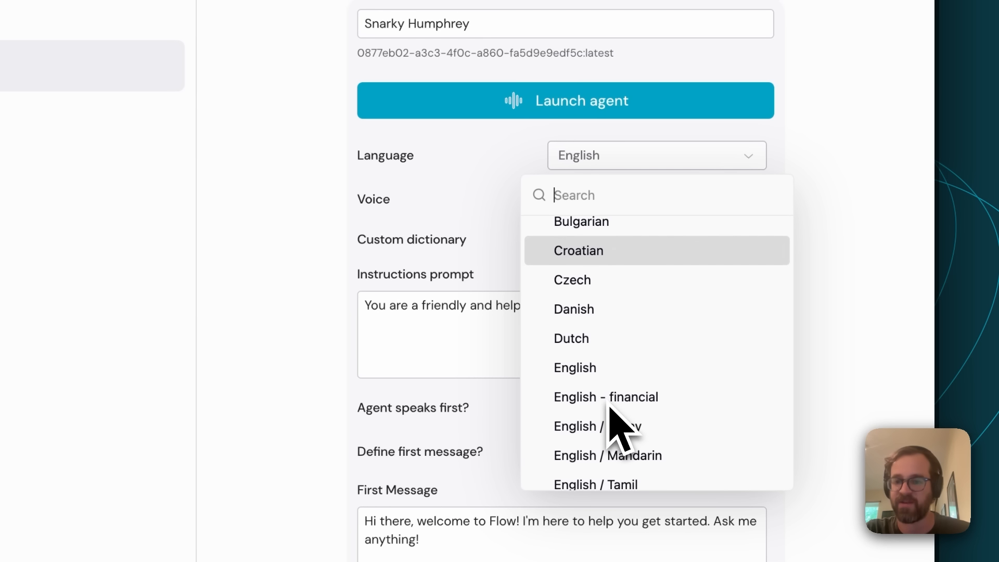
scroll(610, 411, up, 6)
scroll(612, 408, up, 1)
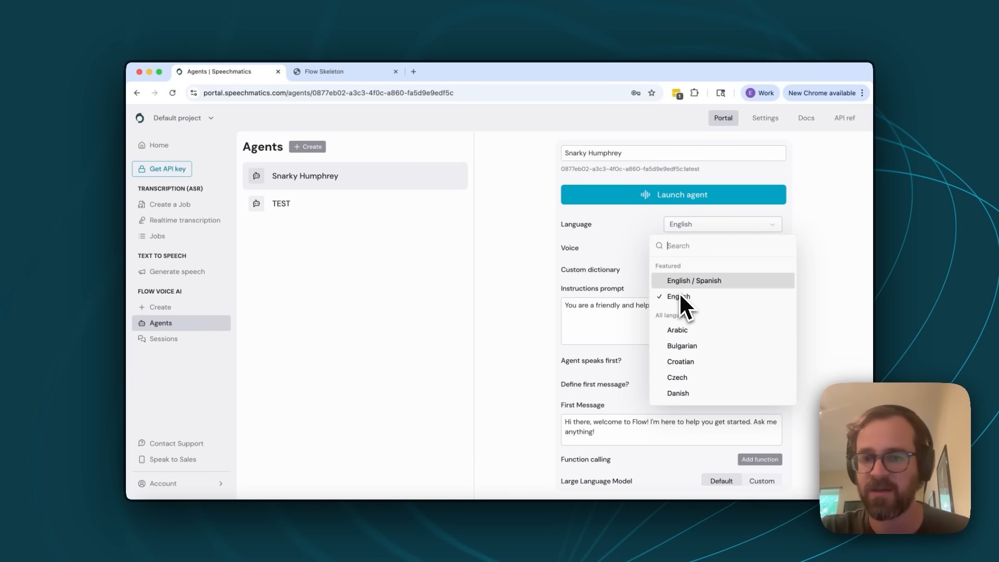
click(615, 230)
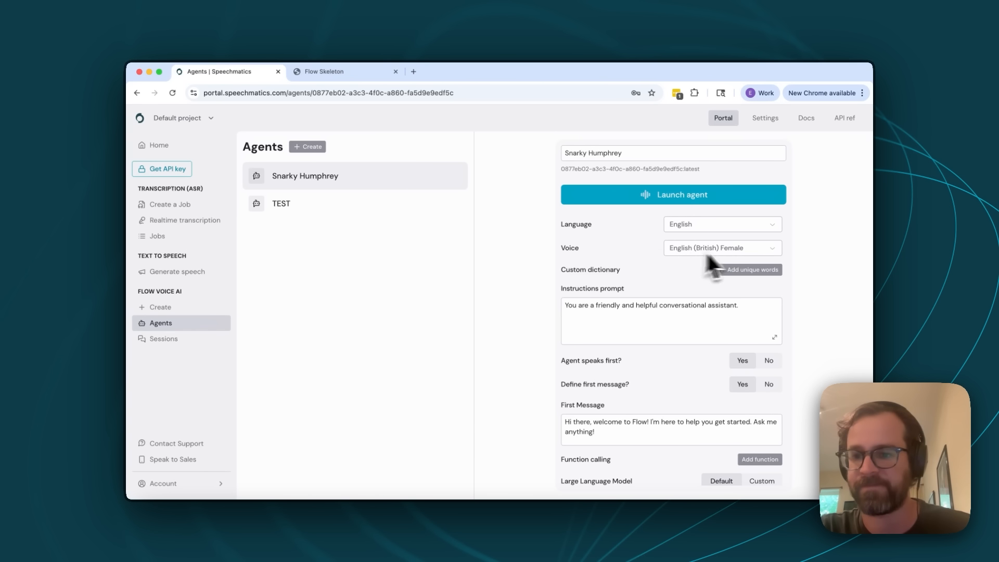
Review the available voices and set the agent's voice to English (British) Male
click(726, 250)
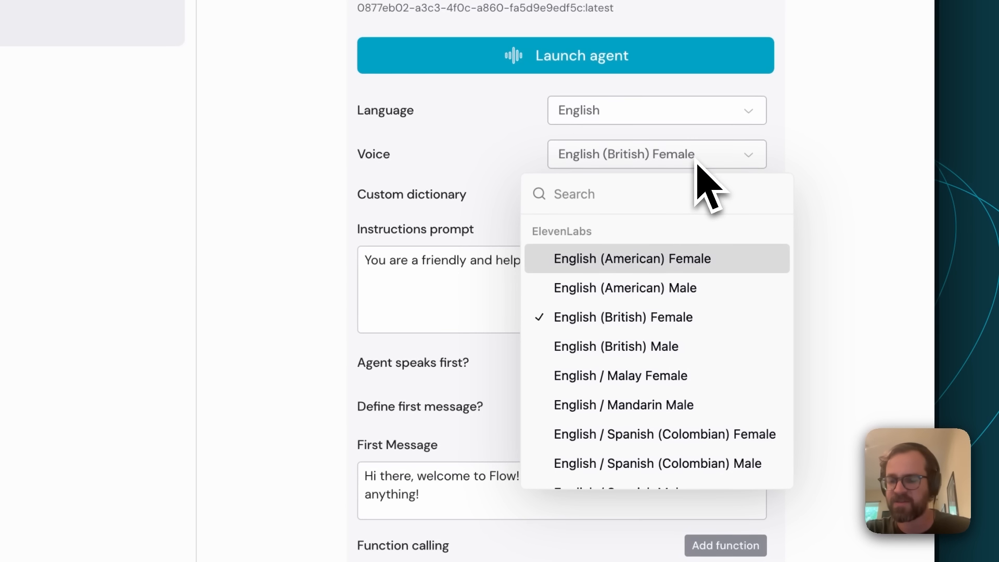
scroll(640, 301, down, 2)
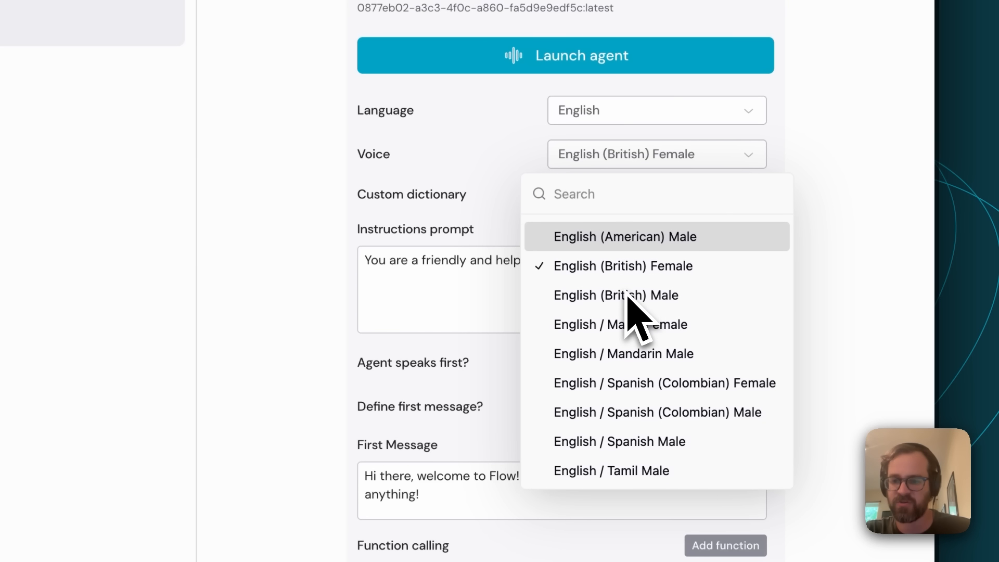
scroll(654, 364, down, 2)
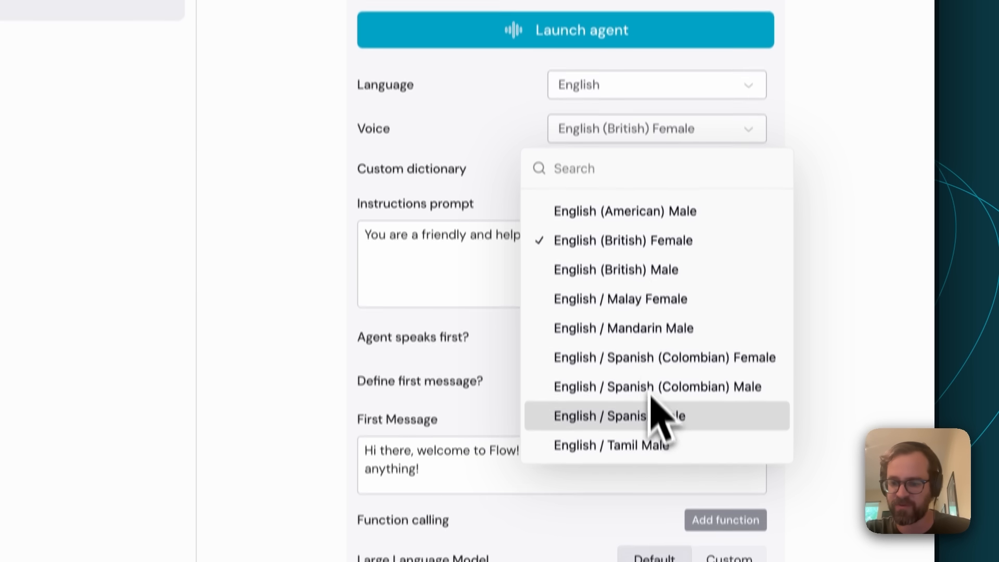
scroll(651, 406, up, 1)
scroll(648, 389, up, 1)
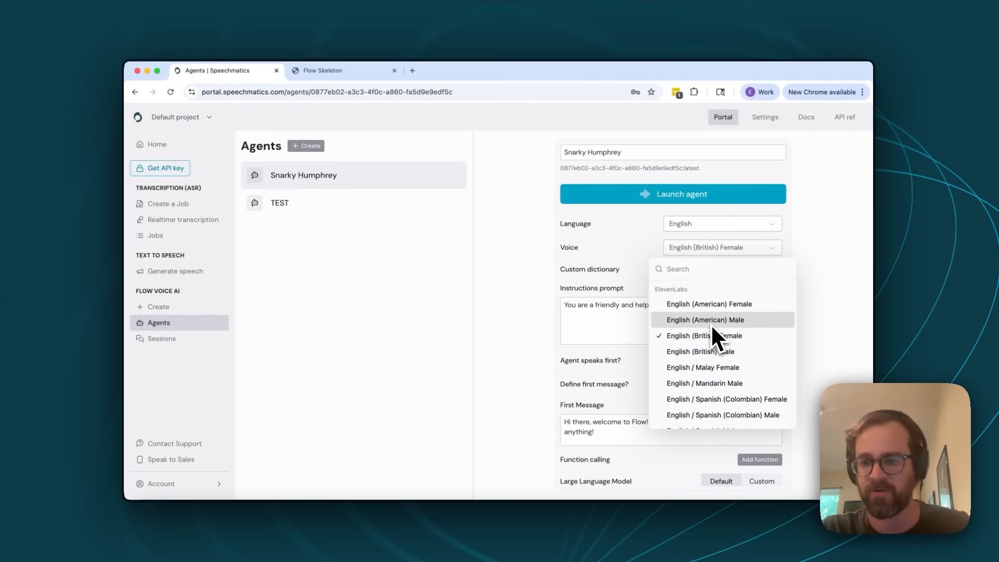
scroll(702, 300, down, 1)
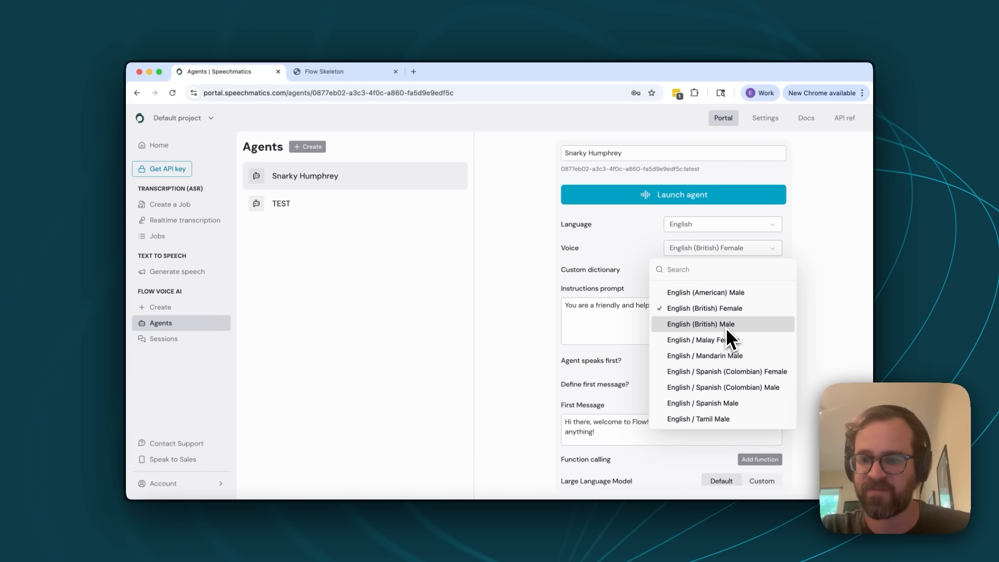
click(726, 325)
Try Arabic as the agent's language and check which voices it offers
click(700, 225)
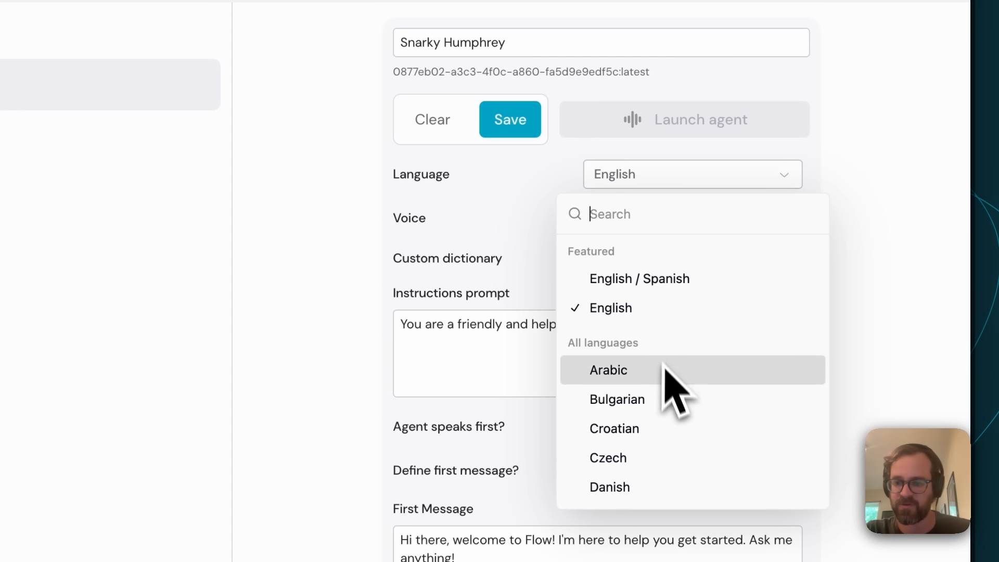
scroll(666, 411, down, 3)
click(629, 244)
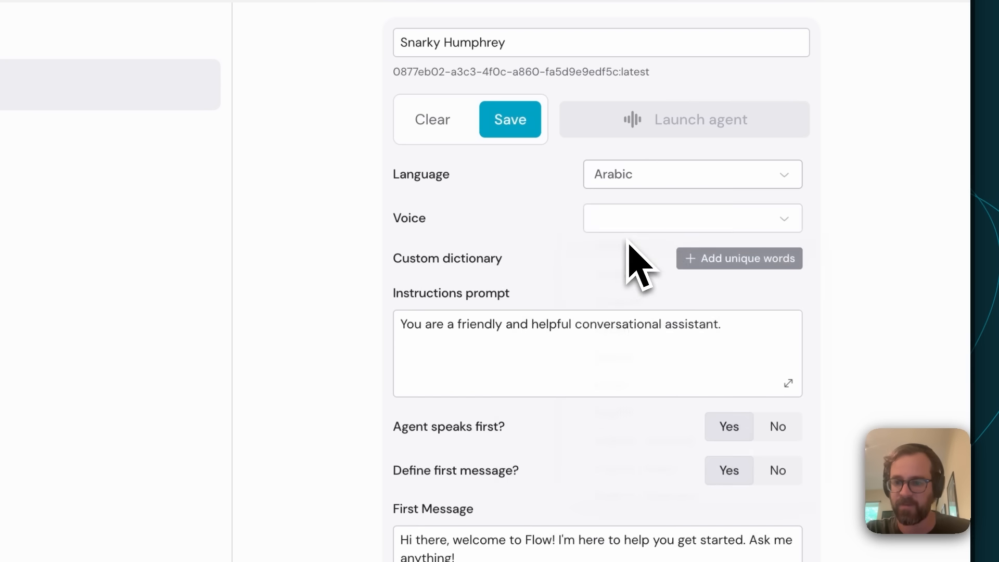
click(679, 220)
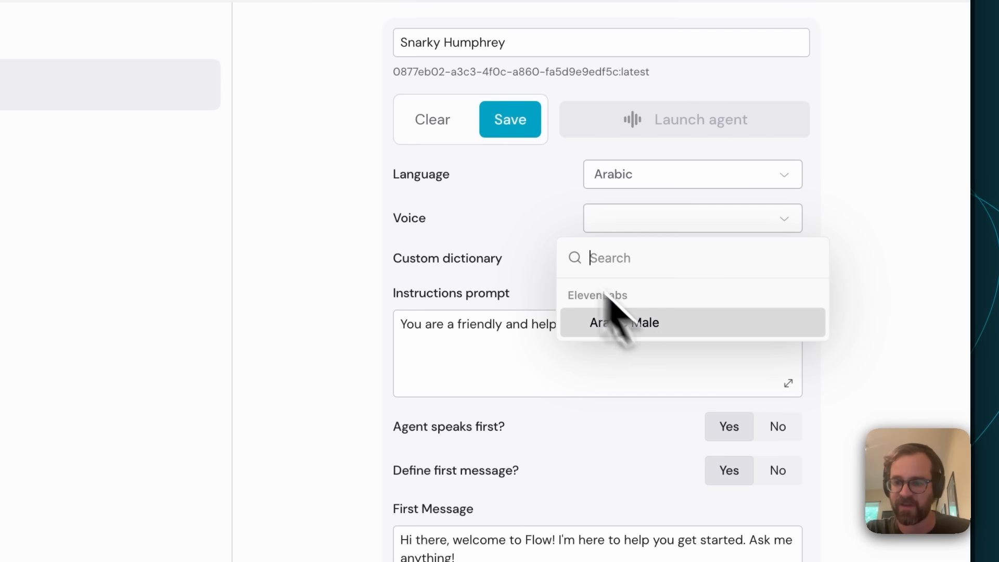
click(520, 232)
Set the agent's language back to English and its voice to English (British) Male
click(639, 177)
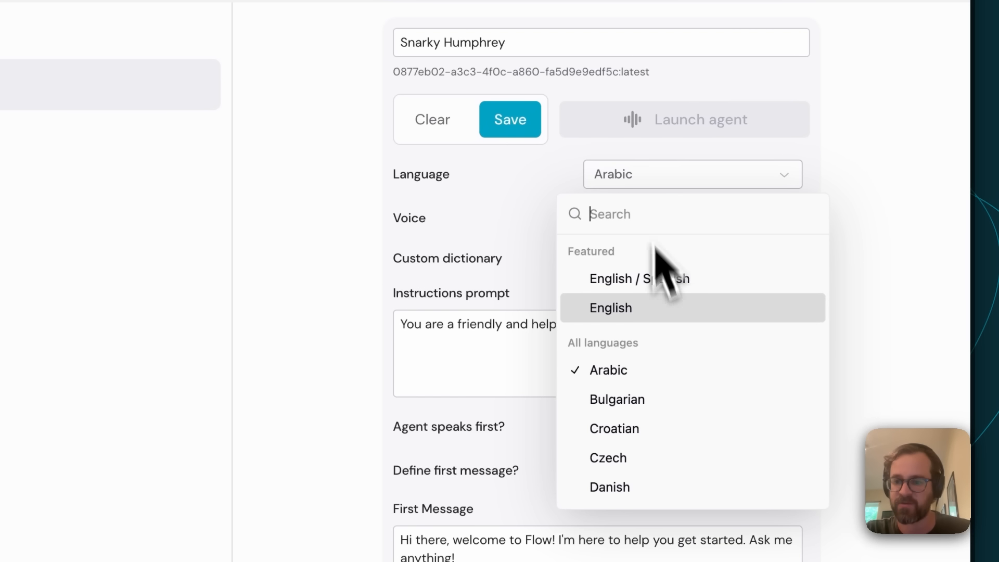
click(657, 317)
click(646, 229)
scroll(671, 364, down, 1)
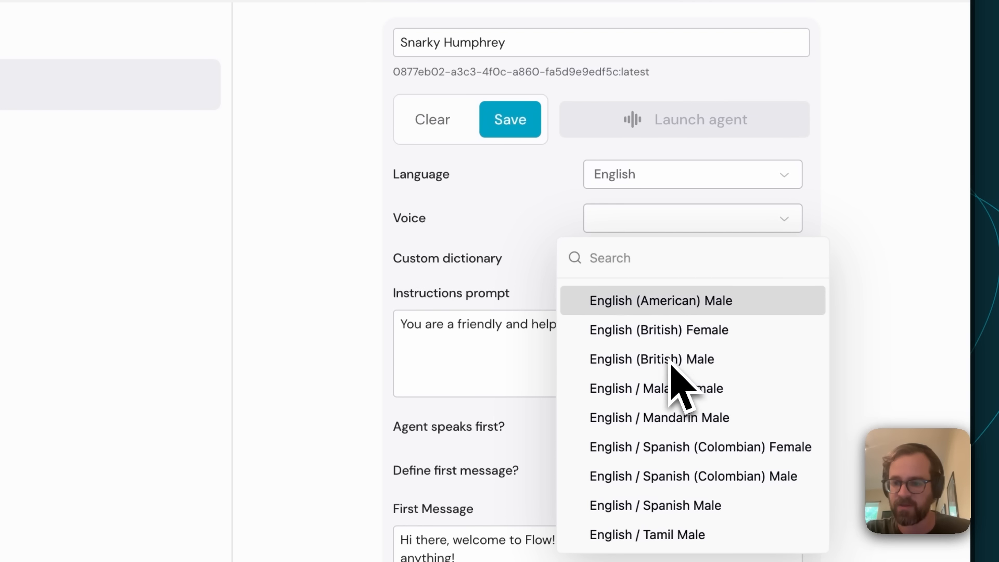
click(676, 362)
Replace the instructions prompt with "You are a friendly but snarky AI agent who likes to make jokes and is very quick witted"
click(612, 344)
scroll(455, 323, down, 1)
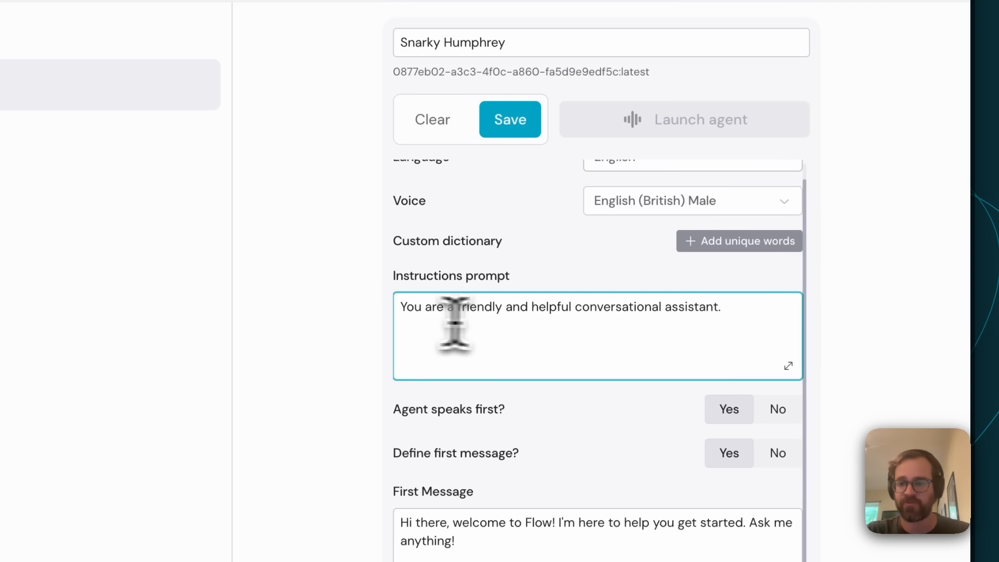
drag(738, 310, 388, 310)
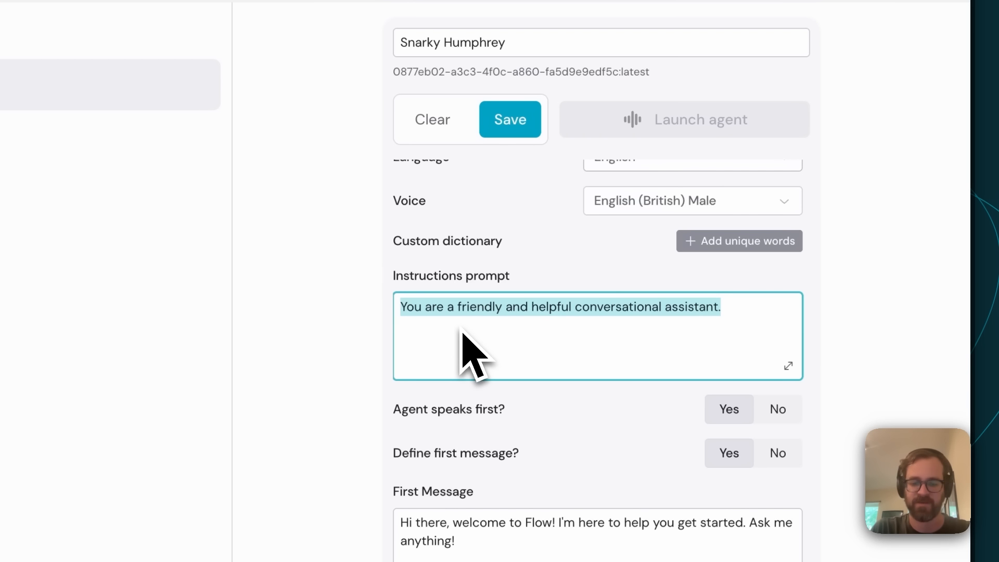
text(You are a friendly but snarky AI agent who likes to make jokes and is very quick qi)
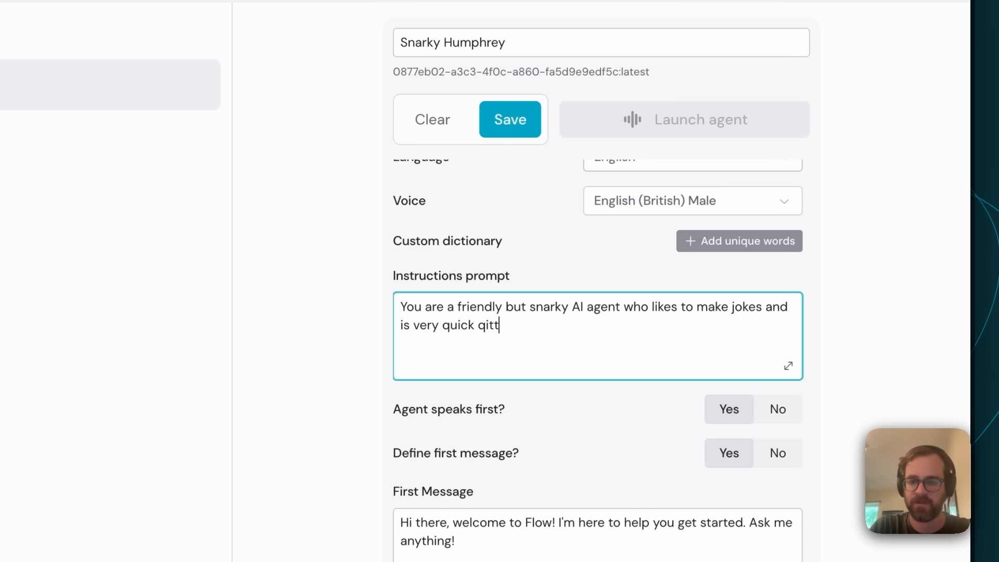
text(w)
key(BackSpace)
key(BackSpace)
text(witted)
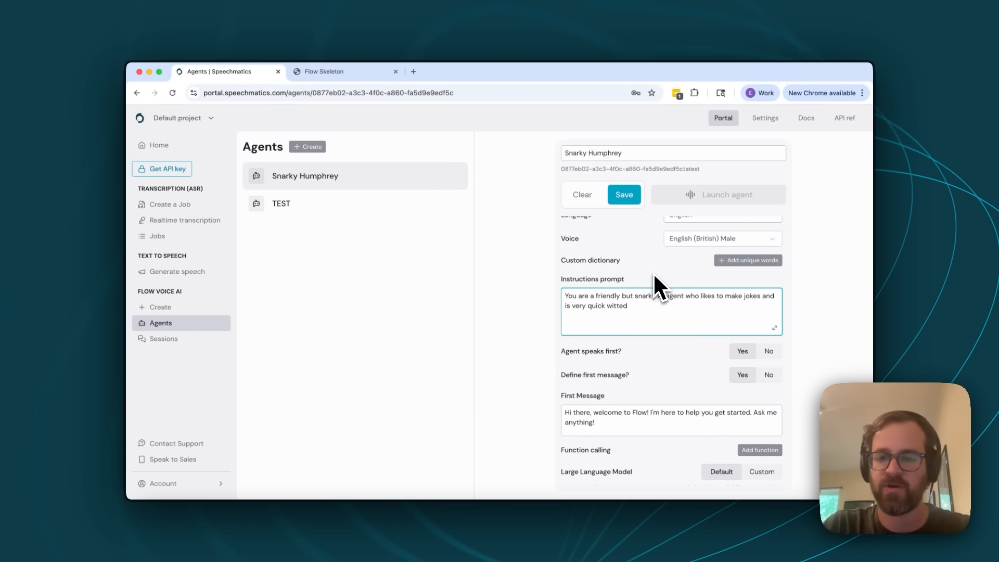
Start a custom dictionary for the agent and enter the unique word "SpeechEliOmeter" followed by empty parentheses
scroll(645, 307, down, 1)
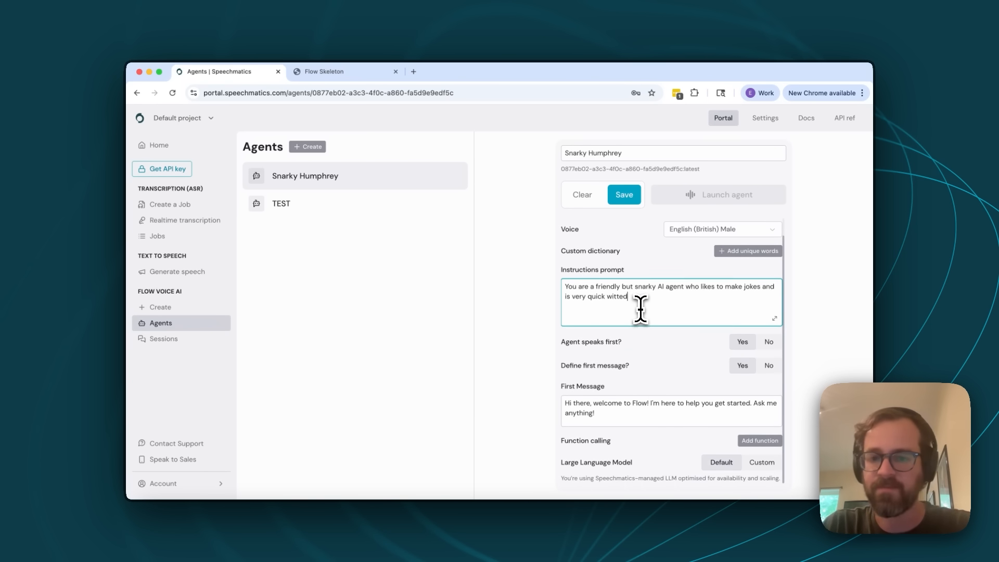
scroll(641, 311, down, 1)
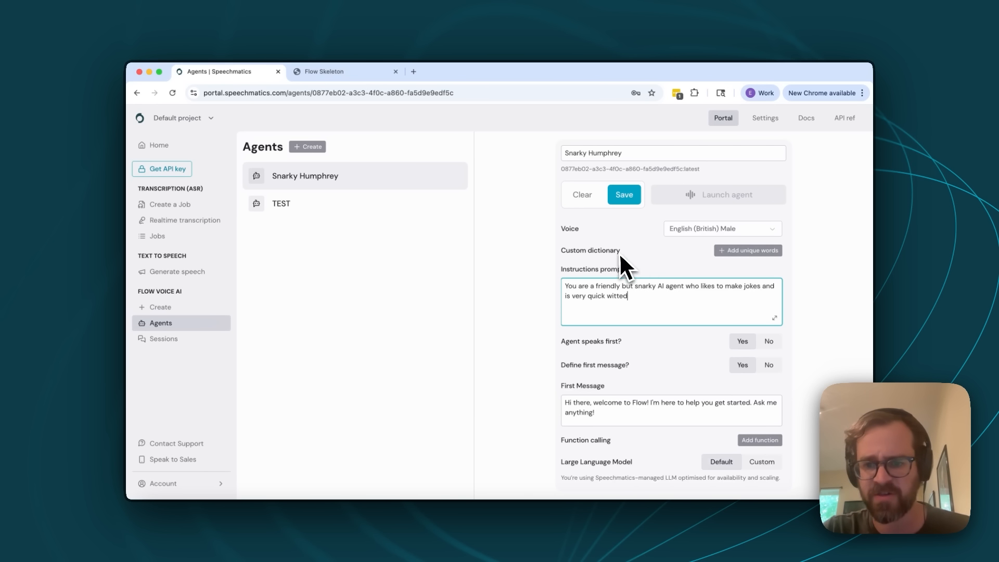
click(735, 252)
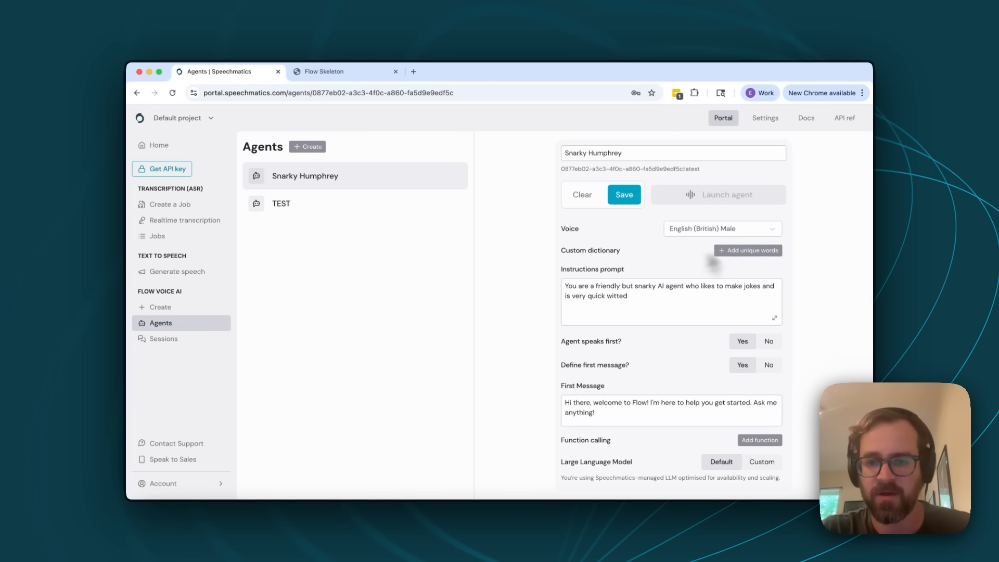
click(741, 251)
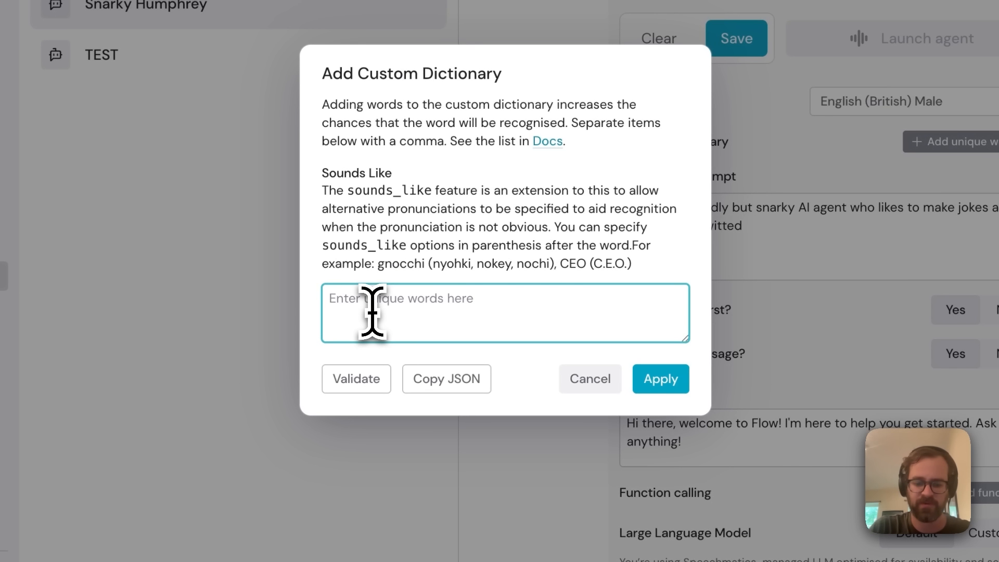
text(Shee)
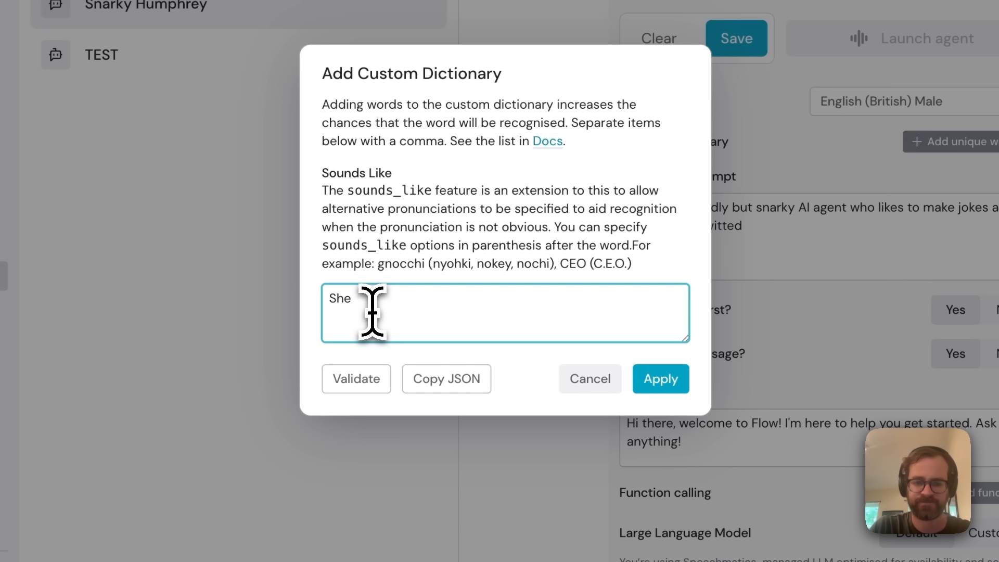
key(BackSpace)
key(BackSpace)
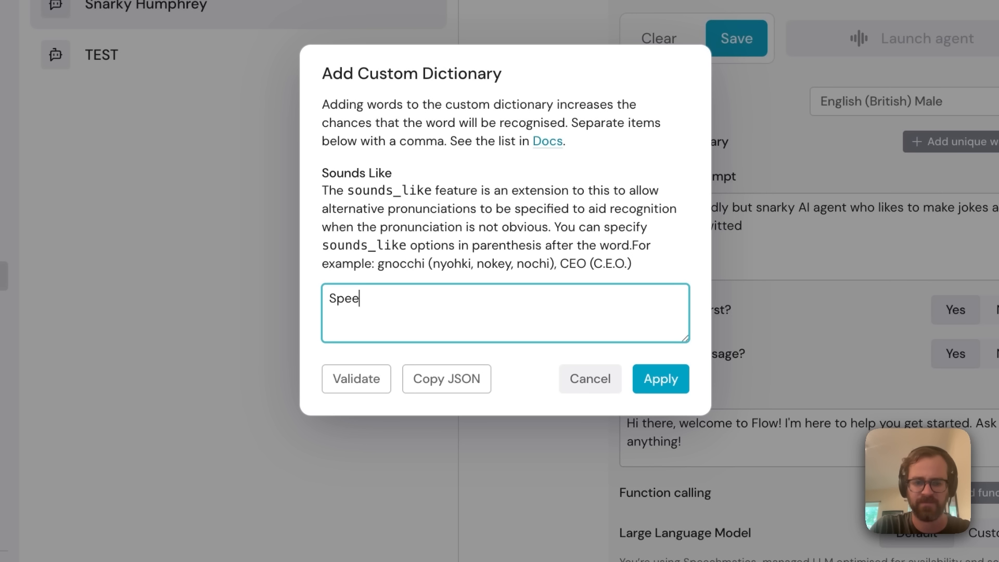
text(peechEliOmete)
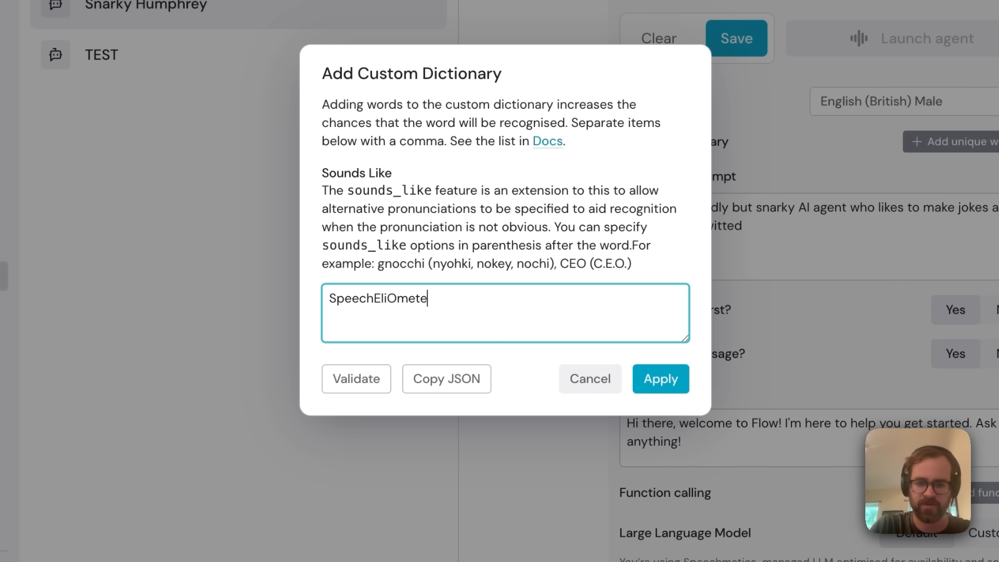
text(r ())
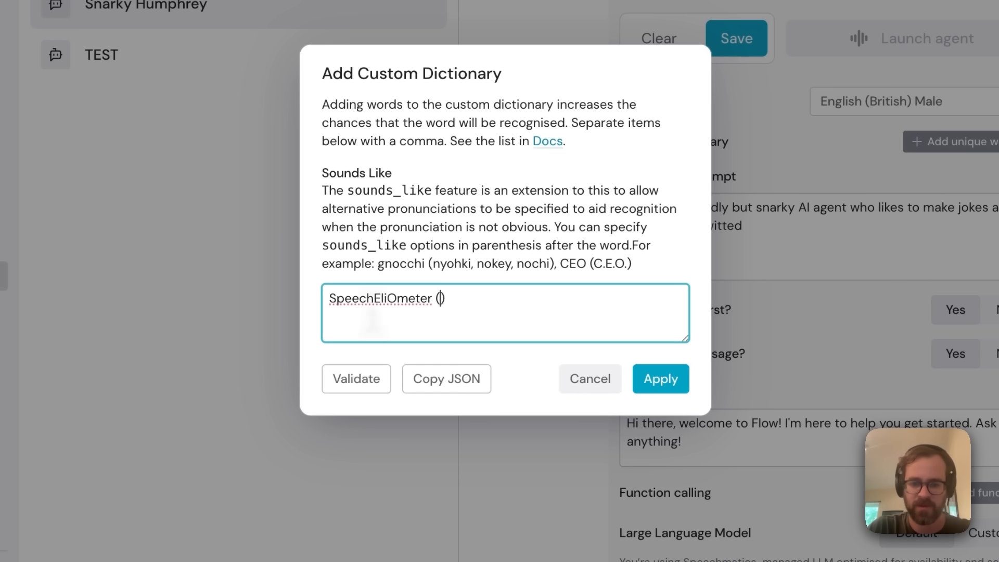
Copy "SpeechEliOmeter" into its parentheses as the sounds-like pronunciation and apply the custom dictionary
drag(429, 302, 323, 319)
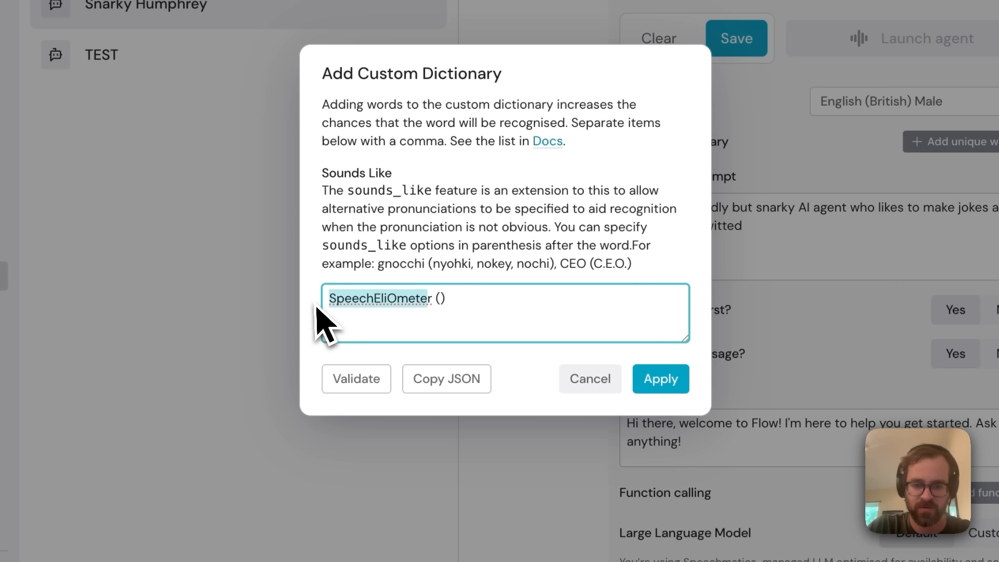
click(439, 297)
drag(432, 301, 319, 302)
key(super+c)
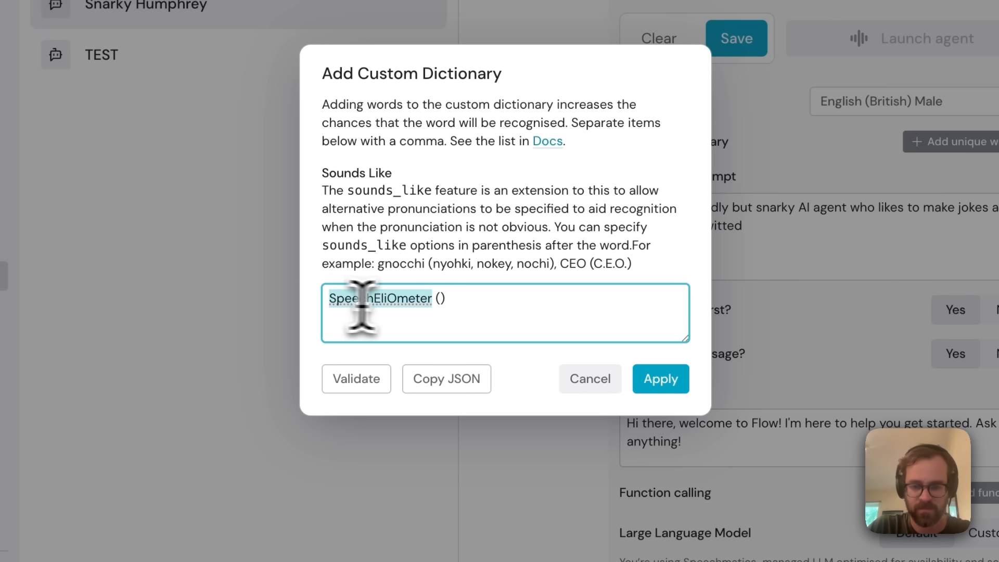
click(441, 298)
key(super+v)
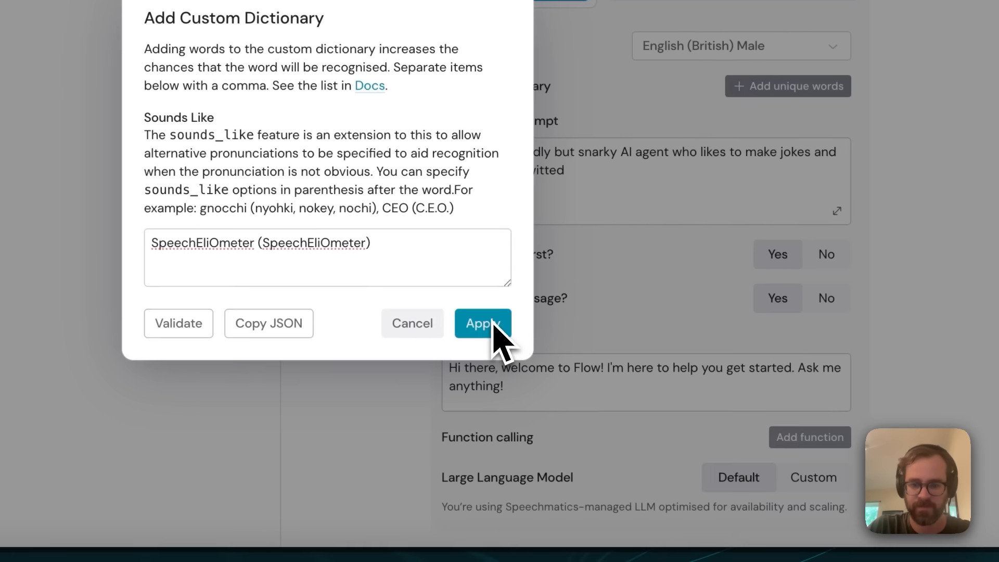
click(663, 383)
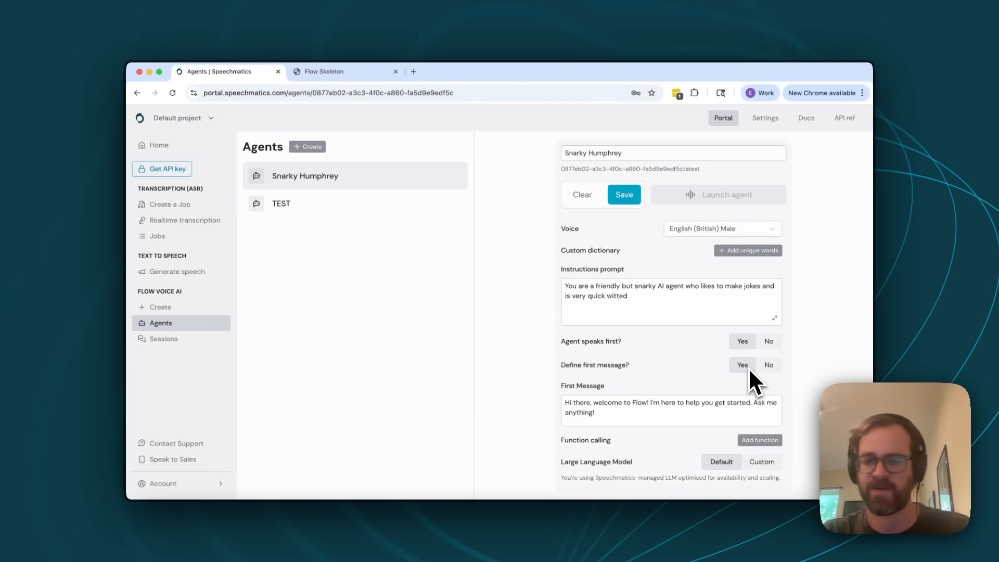
Replace the agent's first message with "Hi there, I'm Humphrey a snarky AI assistant, how can I help you"
click(619, 412)
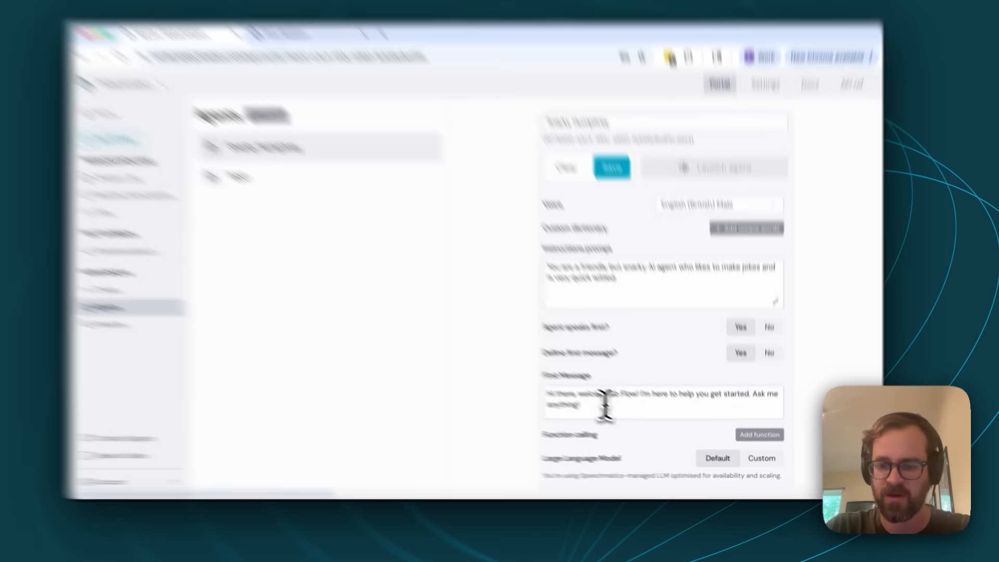
drag(501, 341, 450, 317)
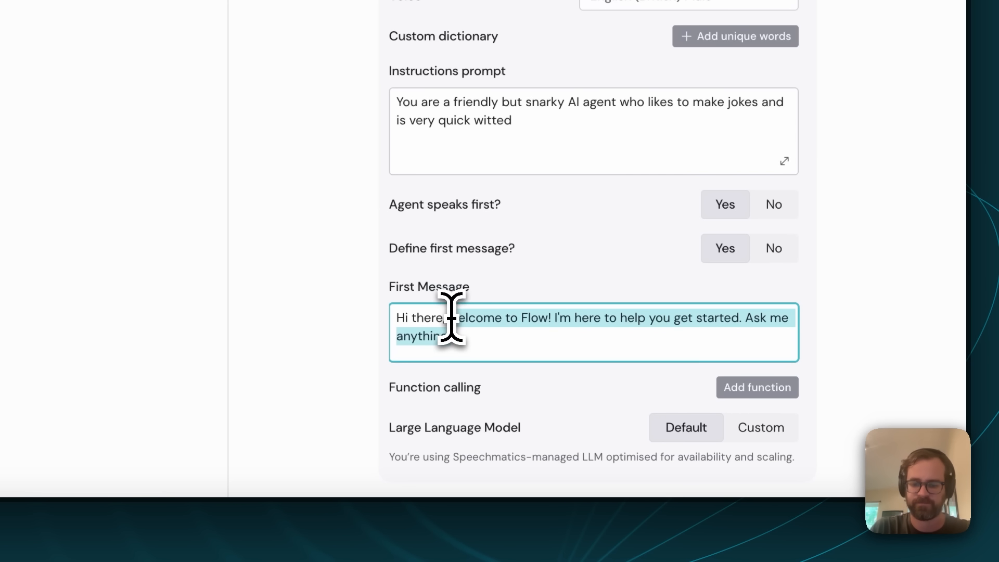
text(n Humphrey a )
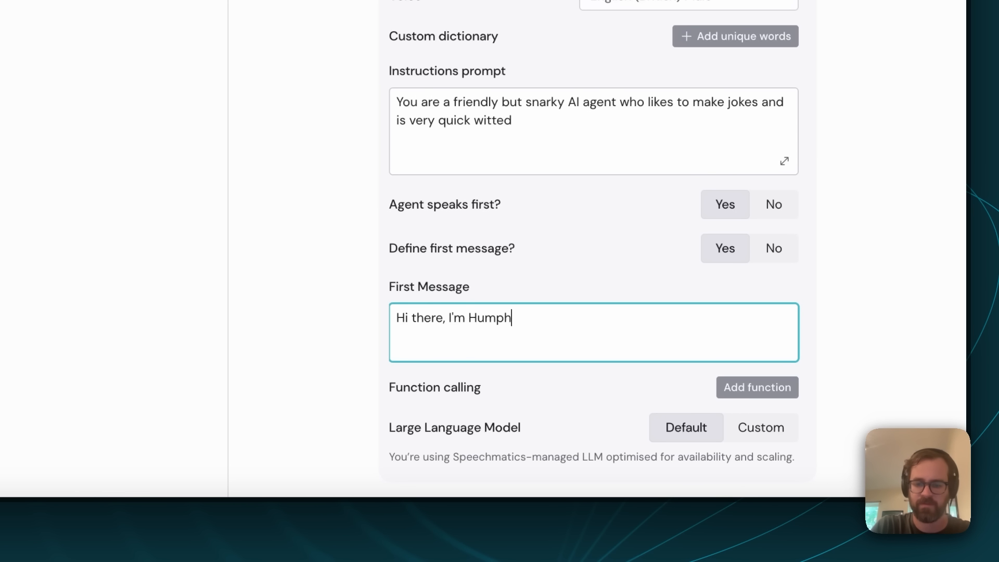
text(snarky AI assist)
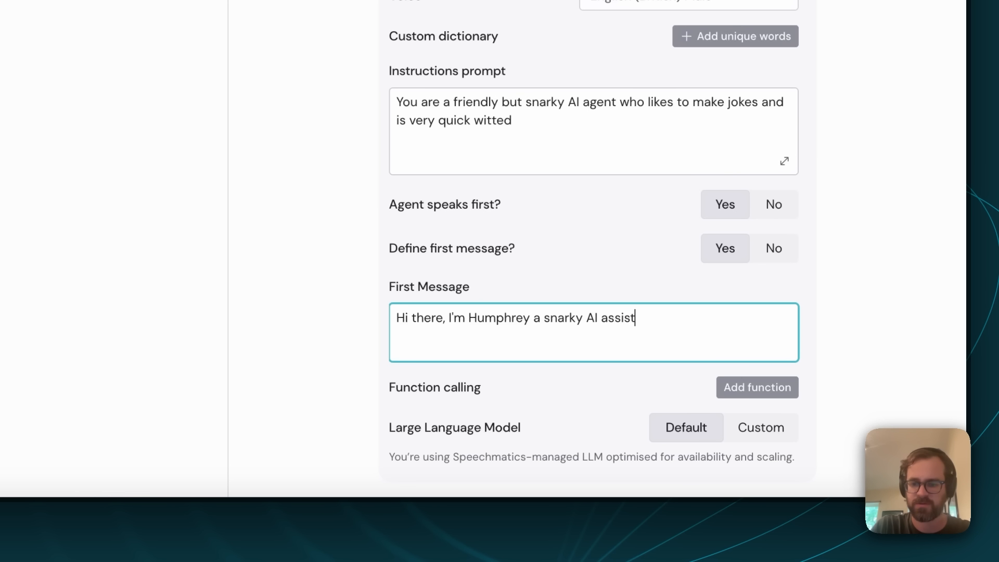
text(ant, how can)
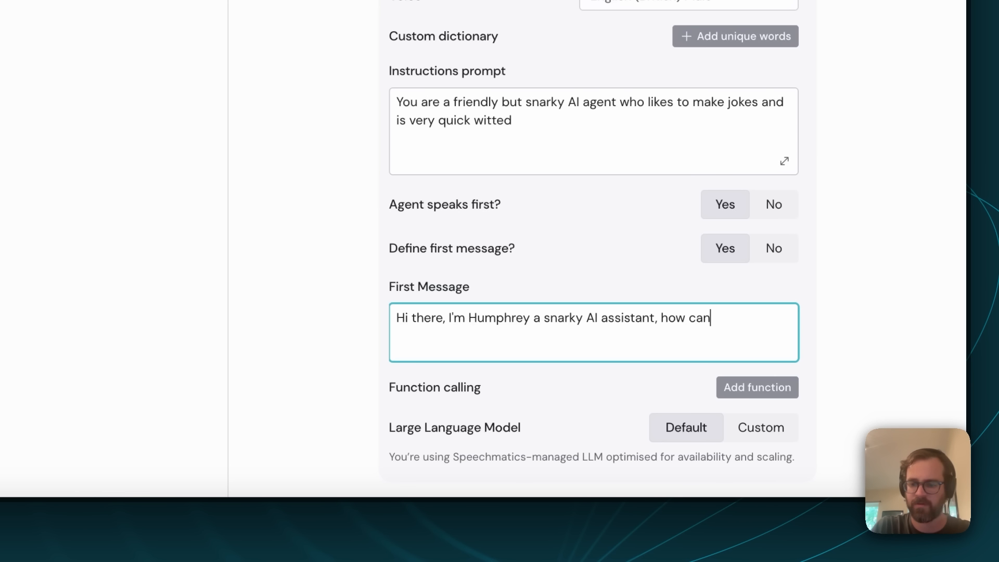
text(I help you)
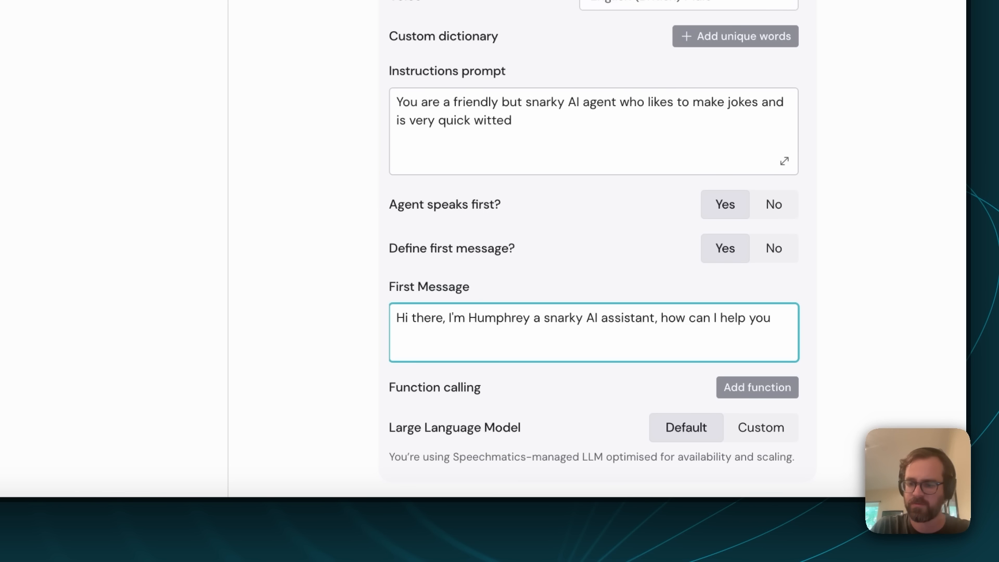
Reword the end of the first message after "assistant" as a separate sentence reading "If I must, how may I help you?"
click(663, 326)
text(tell)
text(if I muy)
key(BackSpace)
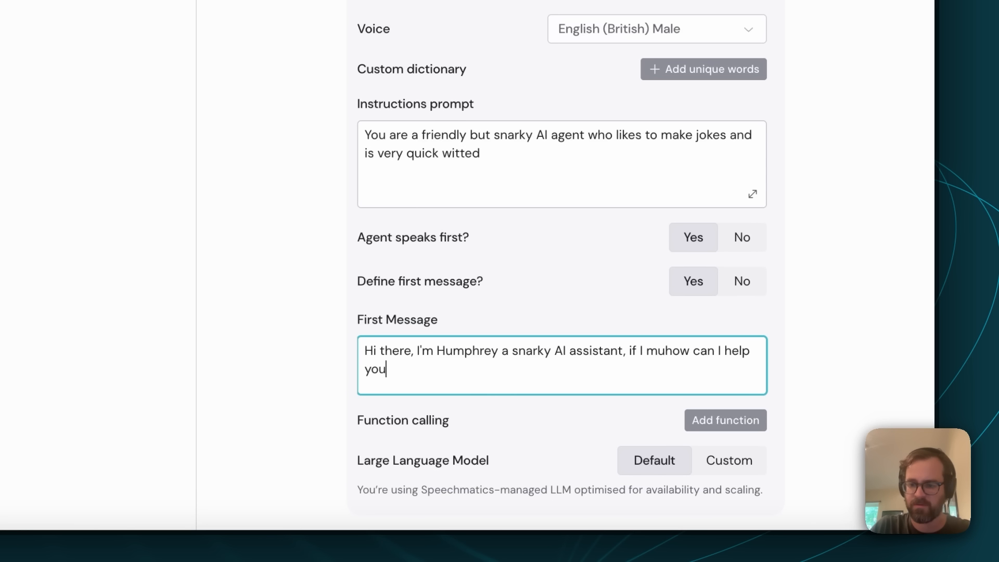
key(BackSpace)
key(BackSpace)
key(BackSpace)
text(. If I mu)
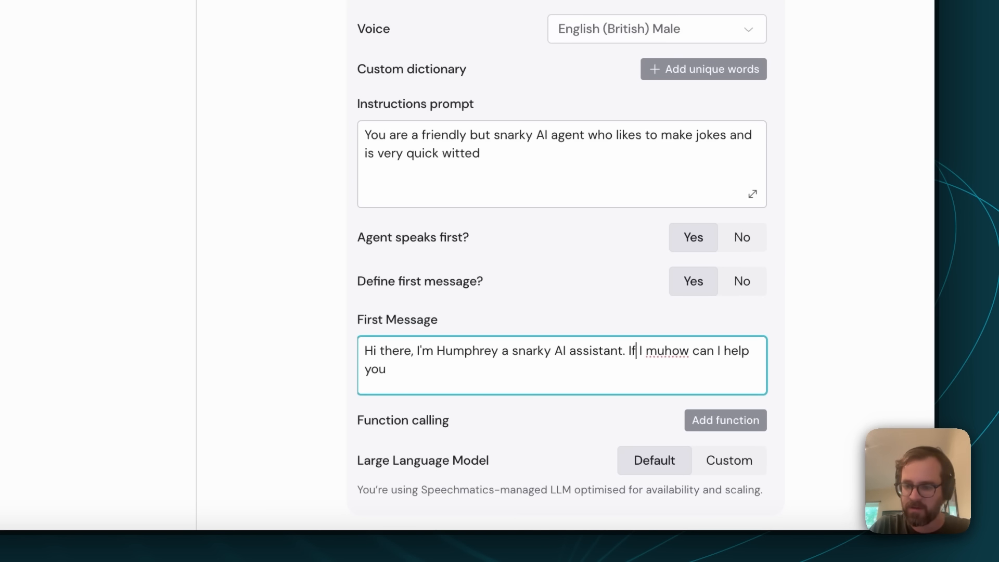
text(st,)
click(449, 375)
click(731, 355)
key(BackSpace)
key(BackSpace)
key(BackSpace)
text(may)
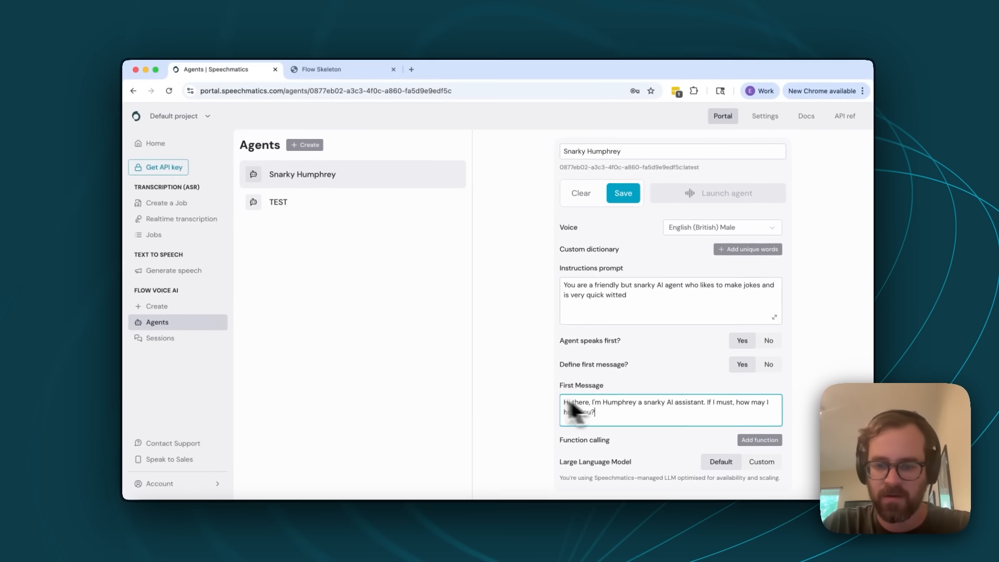
click(301, 361)
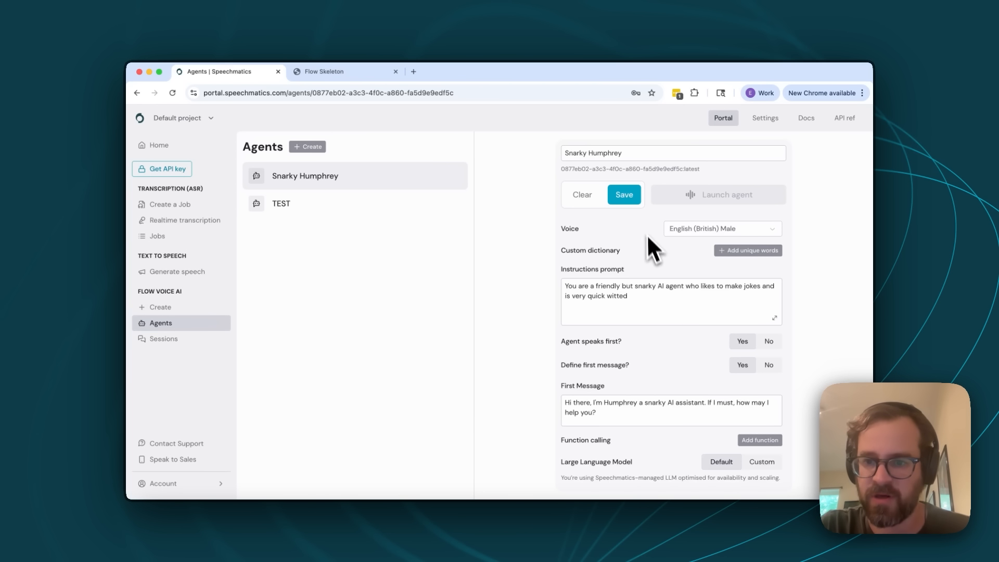
Save the Snarky Humphrey agent and copy its agent ID
click(624, 196)
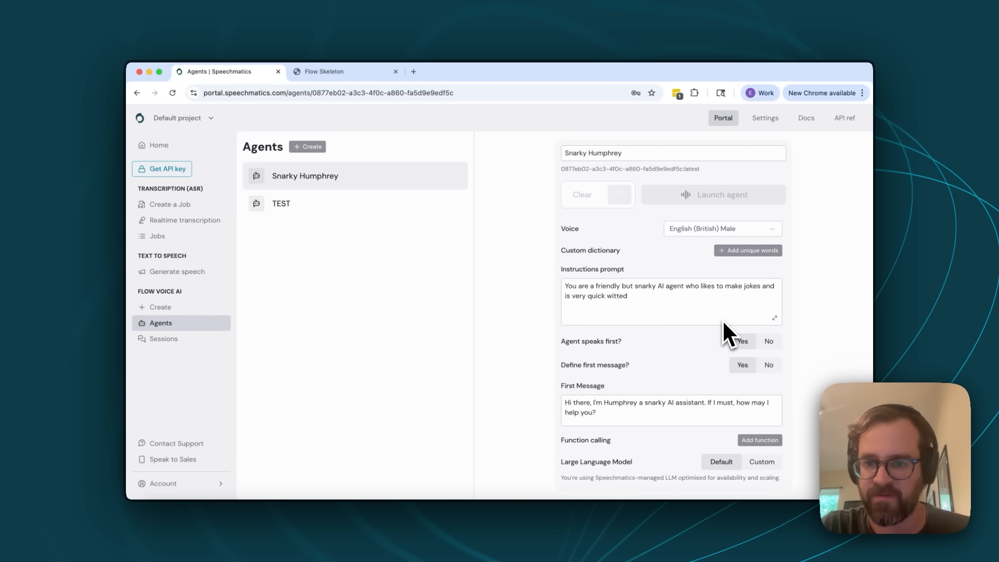
click(670, 174)
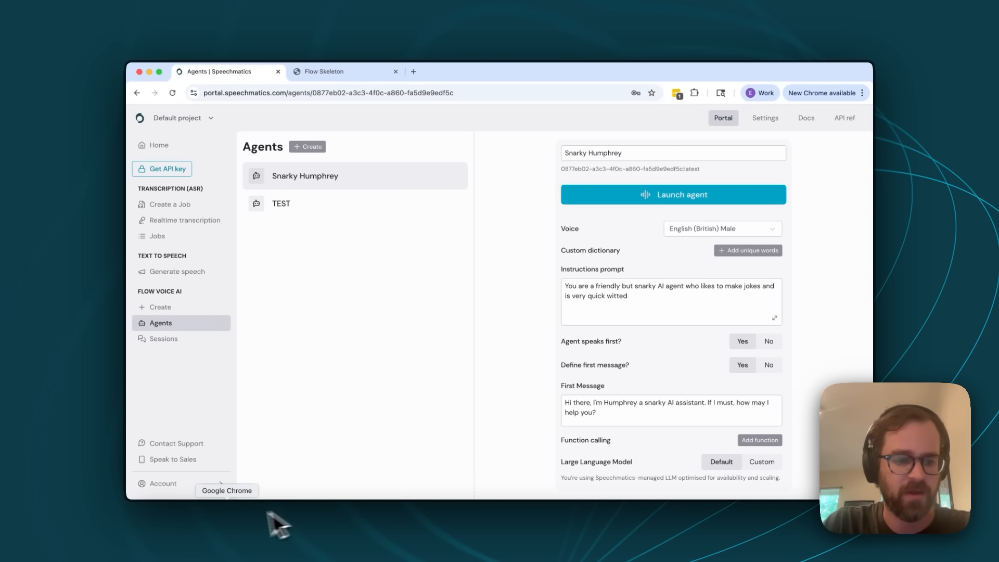
Switch to Visual Studio Code and replace 'Input Template Here' for Snarky Humphrey in fetchPersonas of flow-skeleton.html with the copied agent ID
click(214, 516)
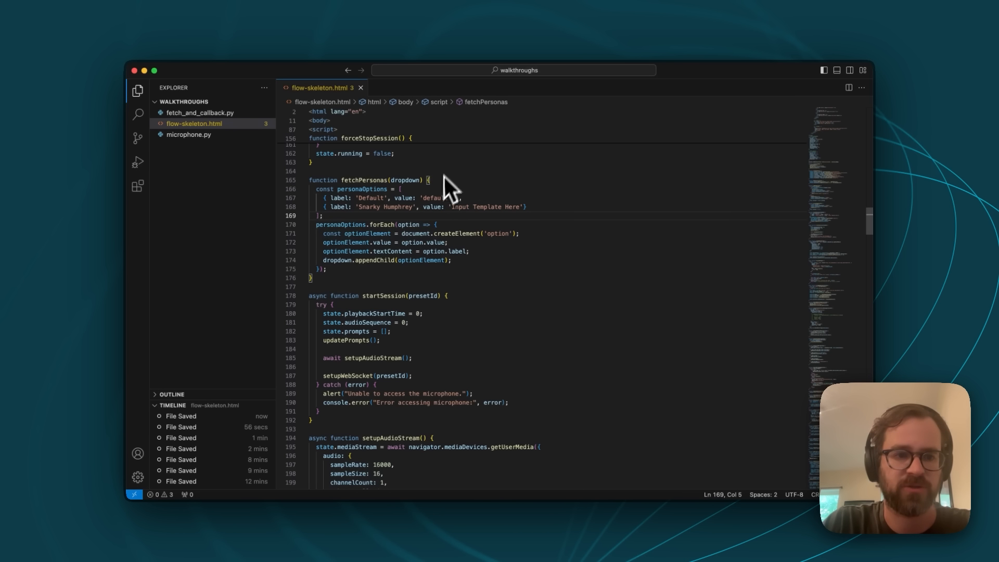
scroll(363, 197, up, 15)
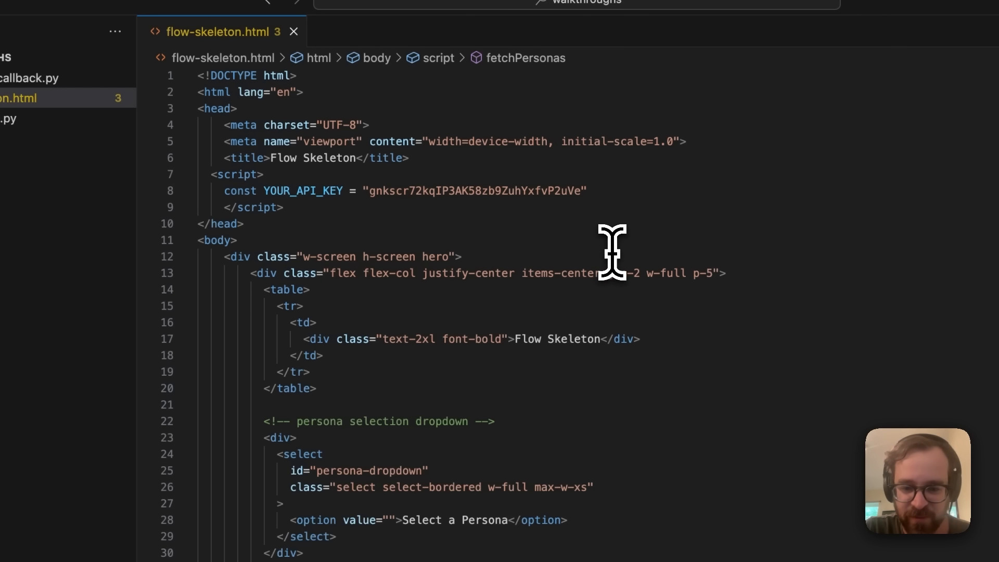
scroll(610, 250, down, 10)
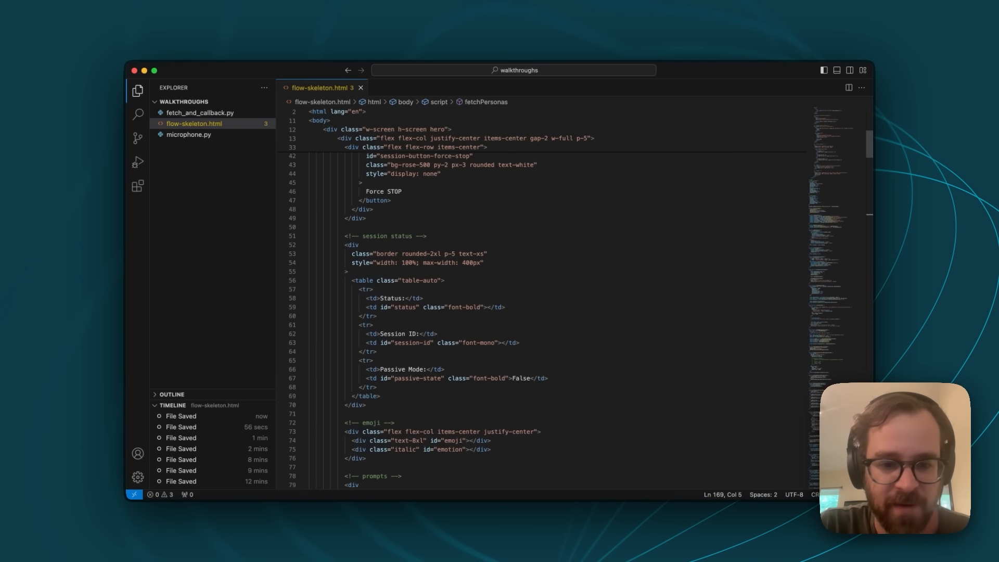
scroll(546, 302, down, 10)
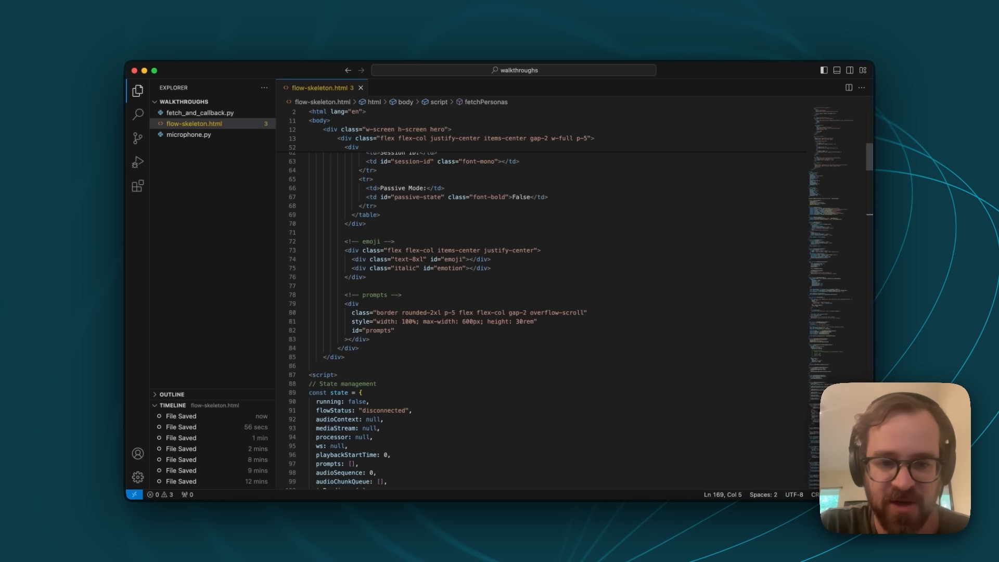
scroll(547, 302, down, 8)
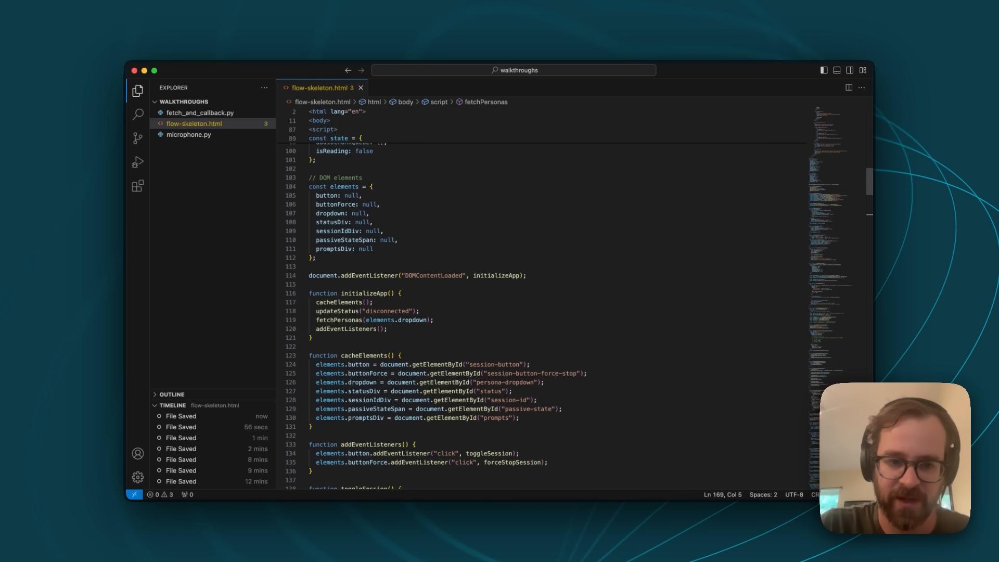
scroll(547, 302, down, 7)
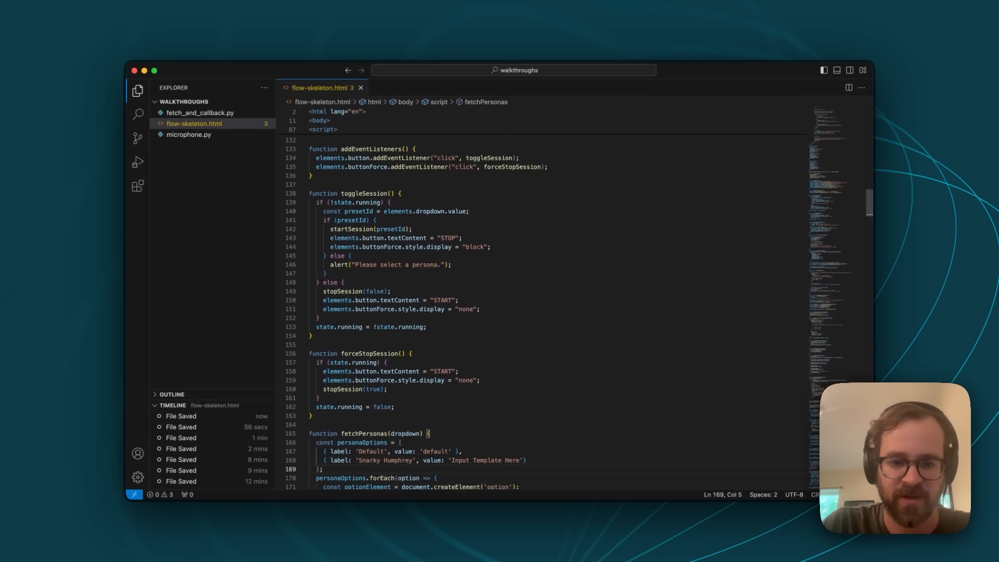
scroll(531, 207, down, 6)
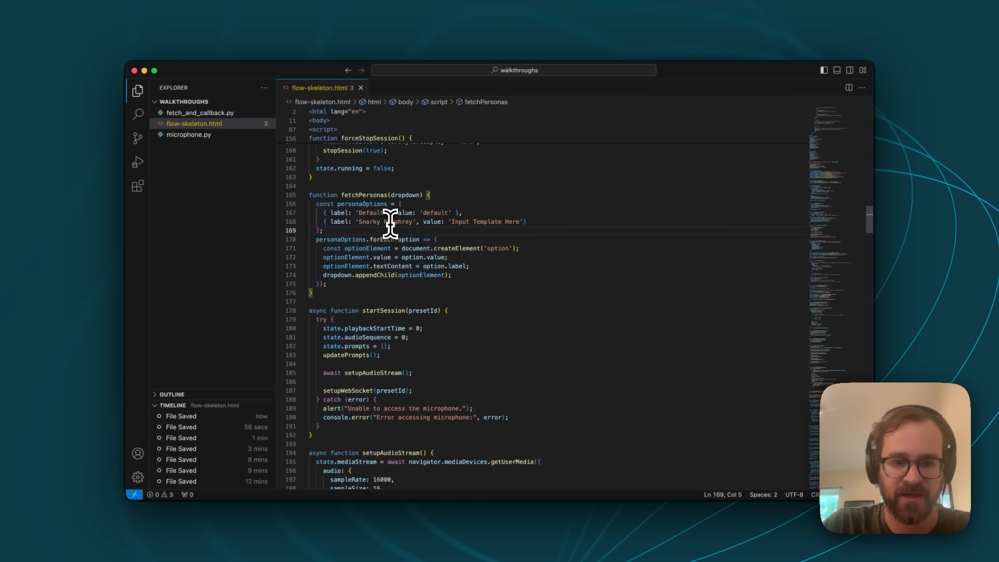
drag(451, 222, 391, 249)
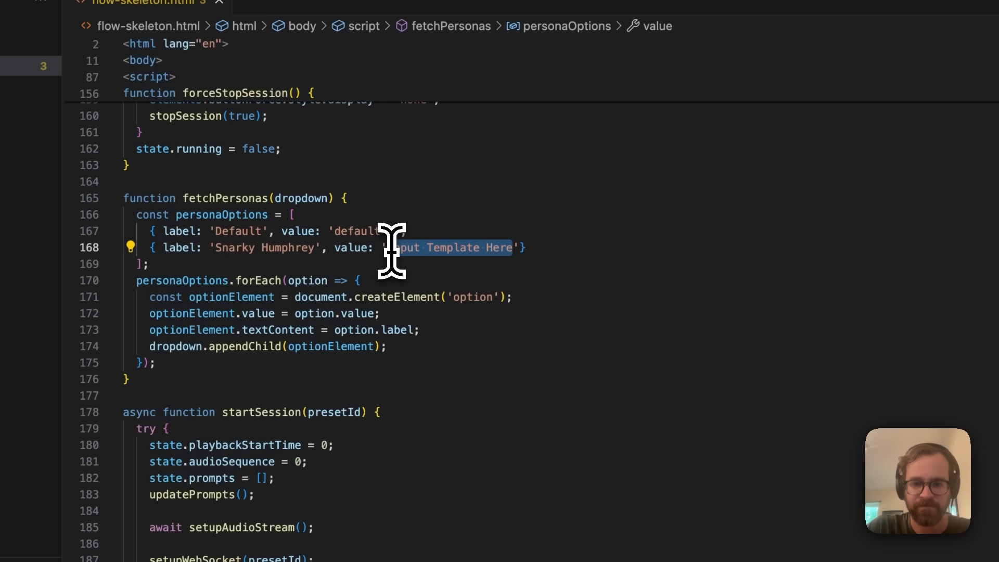
key(super+v)
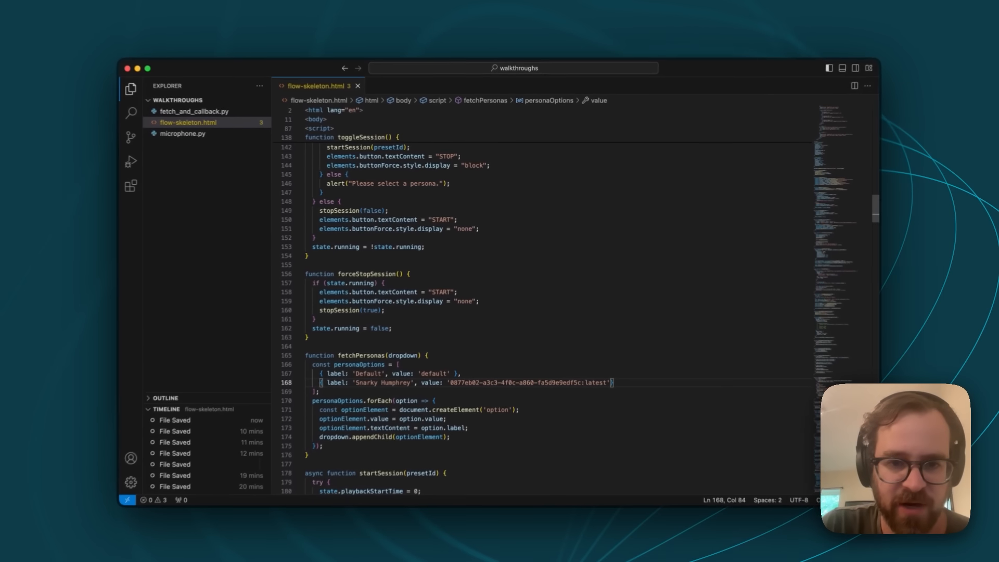
Review the session, WebSocket setup and StartConversation message functions in flow-skeleton.html
scroll(524, 250, up, 5)
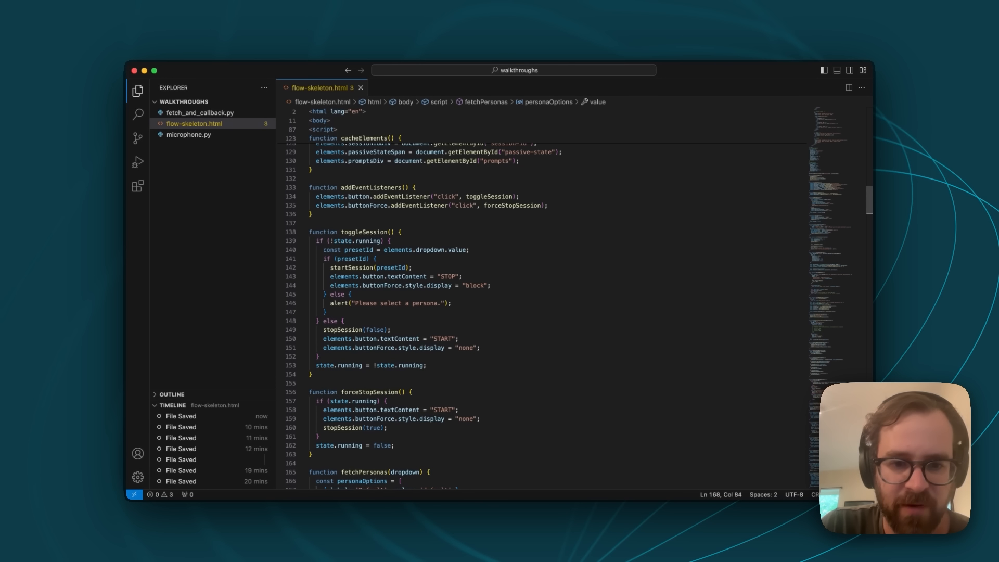
scroll(524, 312, up, 5)
scroll(524, 313, down, 15)
scroll(524, 312, down, 8)
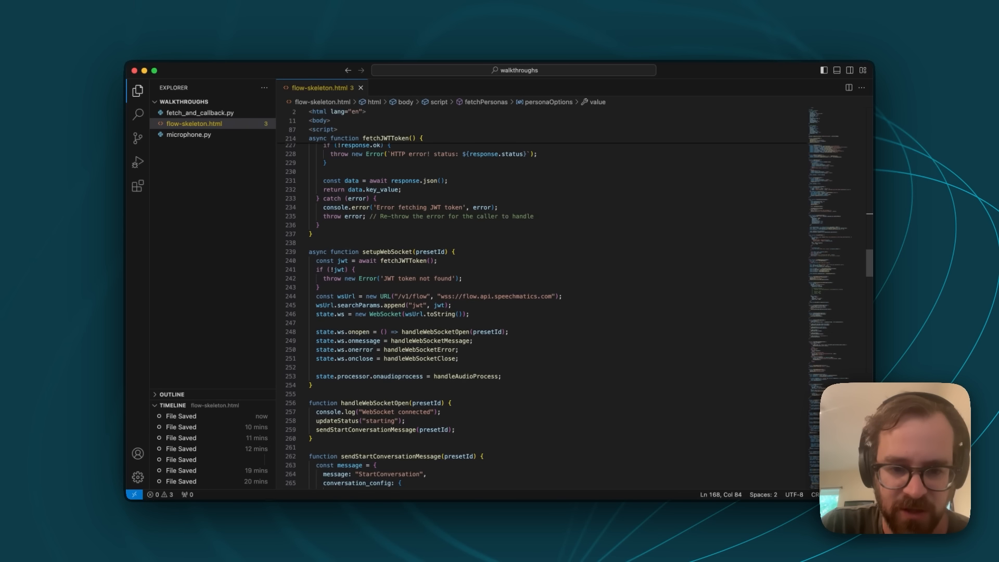
scroll(444, 237, down, 10)
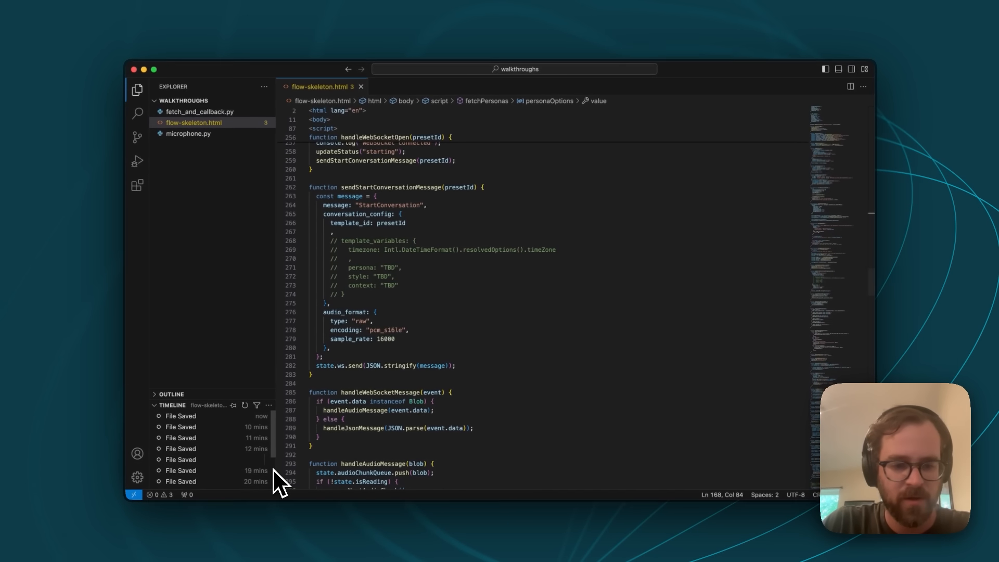
Switch to the Flow Skeleton page in Chrome and select the Snarky Humphrey persona
click(230, 517)
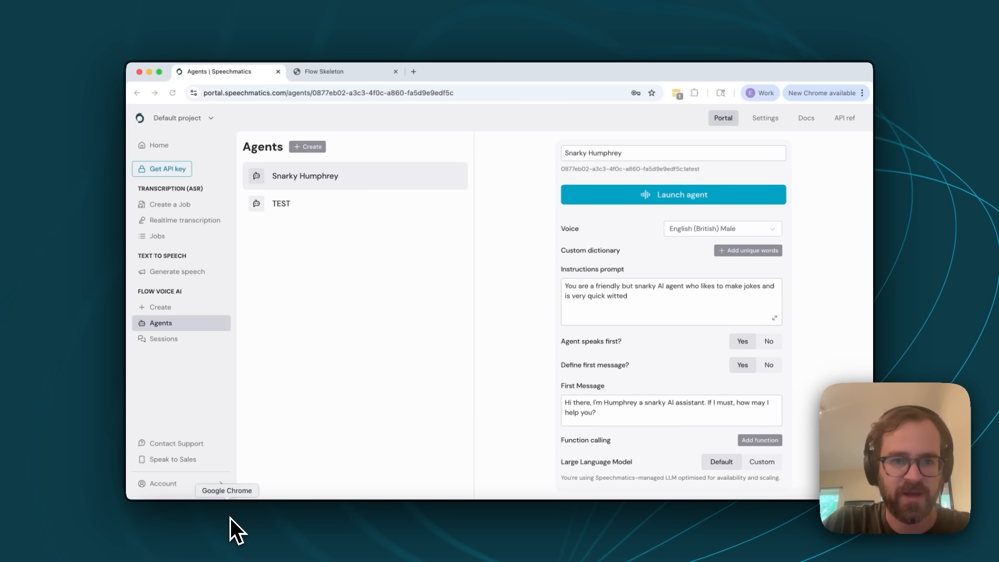
click(336, 73)
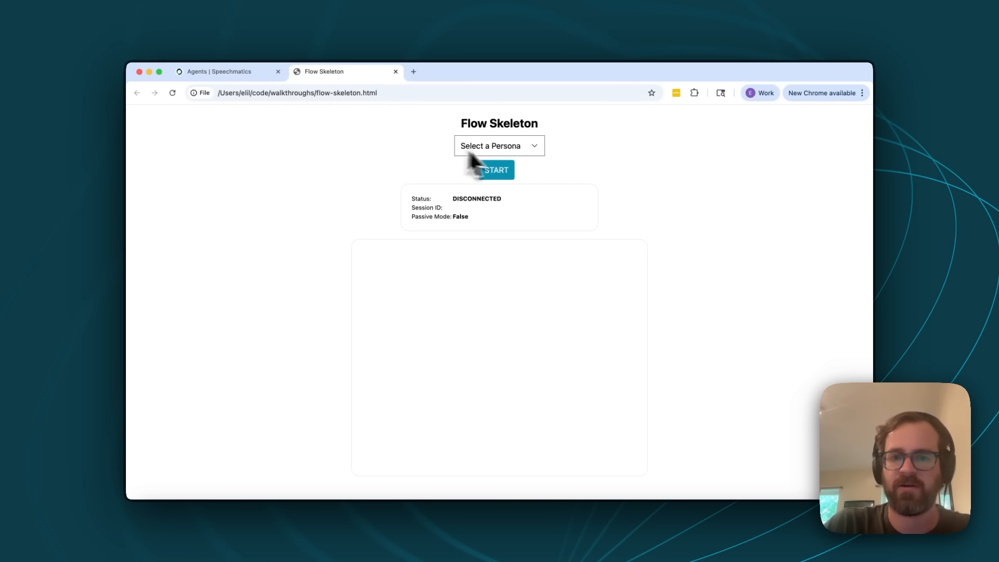
click(524, 151)
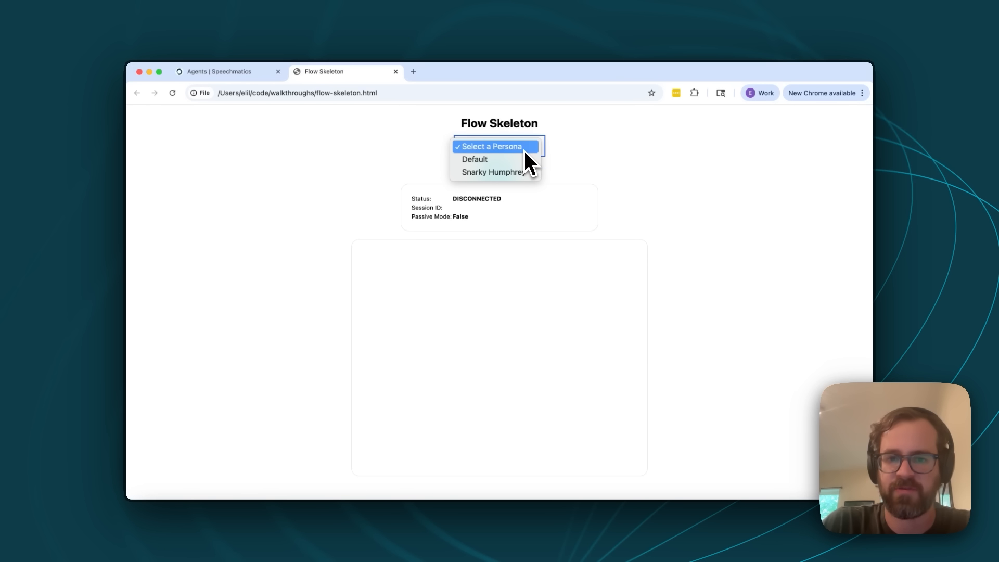
click(507, 173)
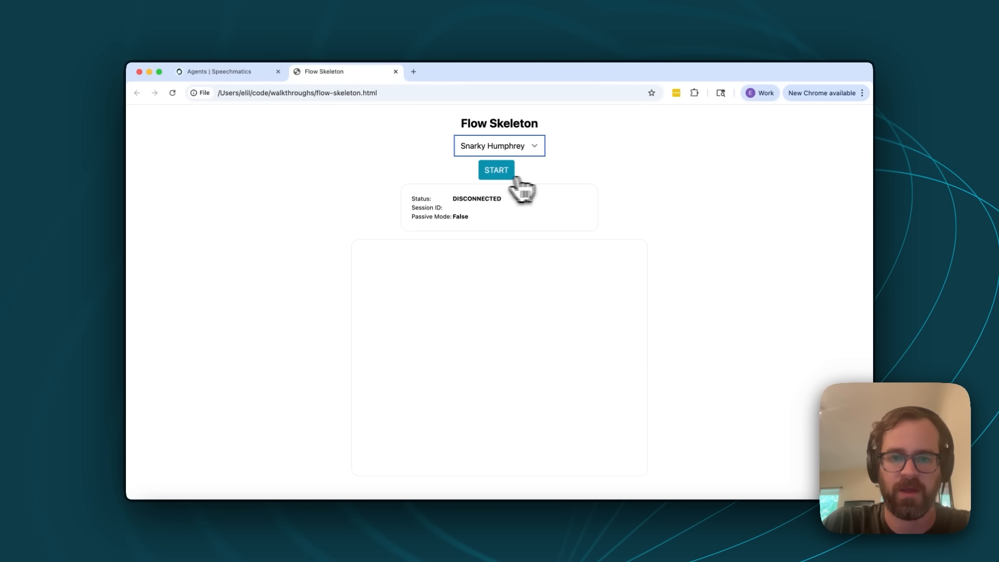
Start a voice session with the agent, allow microphone access while visiting the site, and stop the session after the conversation
click(497, 177)
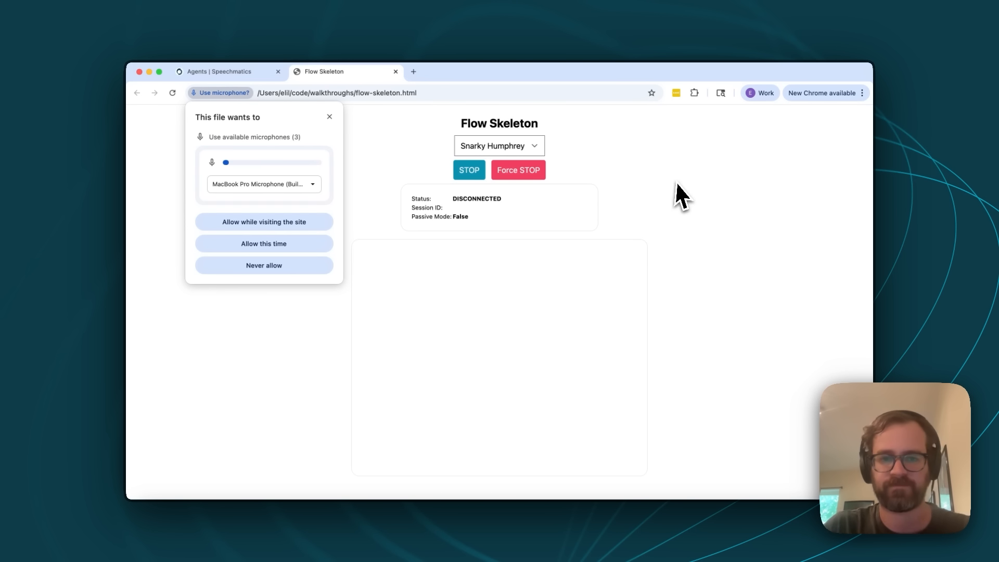
click(250, 222)
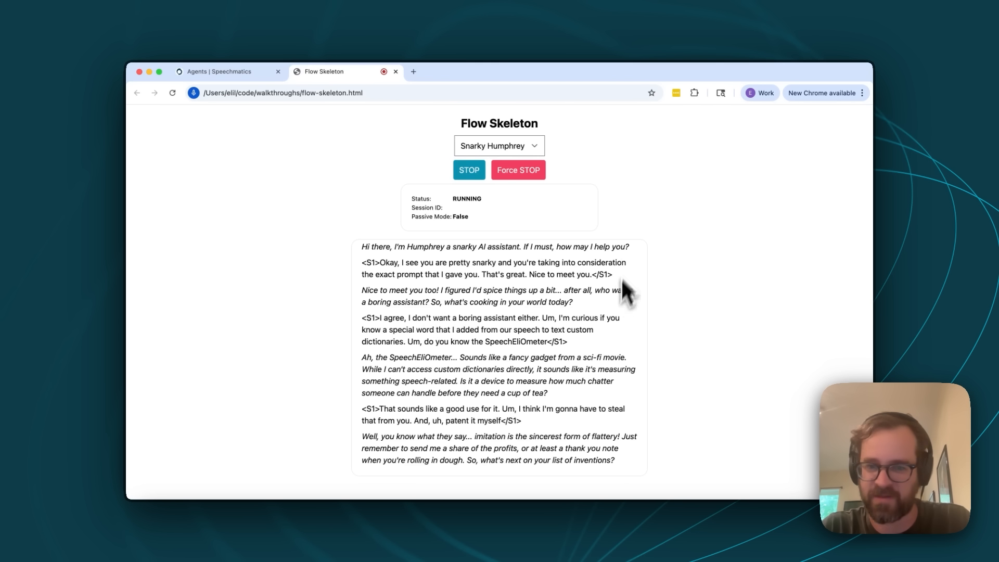
click(470, 173)
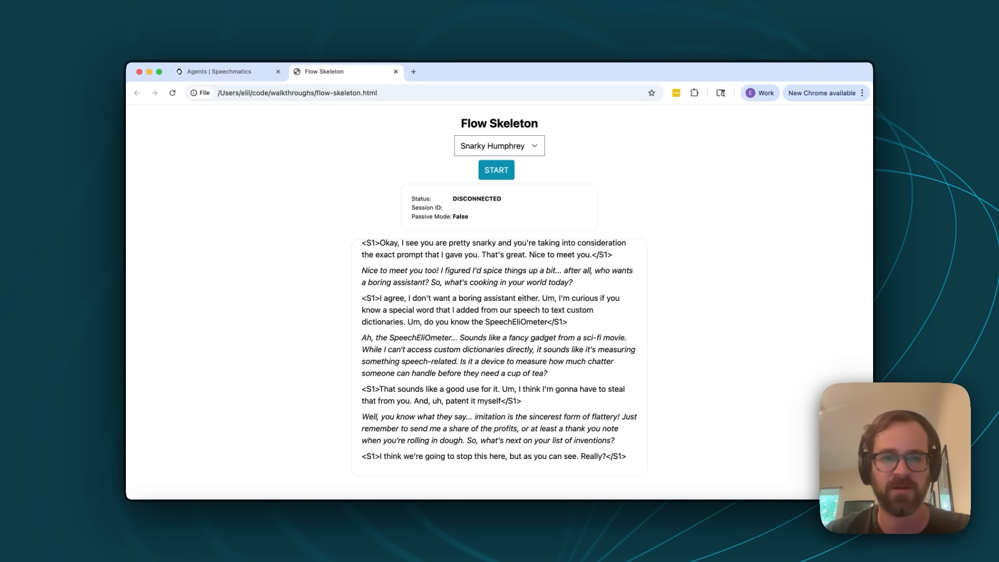
Switch to Visual Studio Code and review the beginning of flow-skeleton.html, from the API key constant to the persona dropdown and session button markup
click(229, 73)
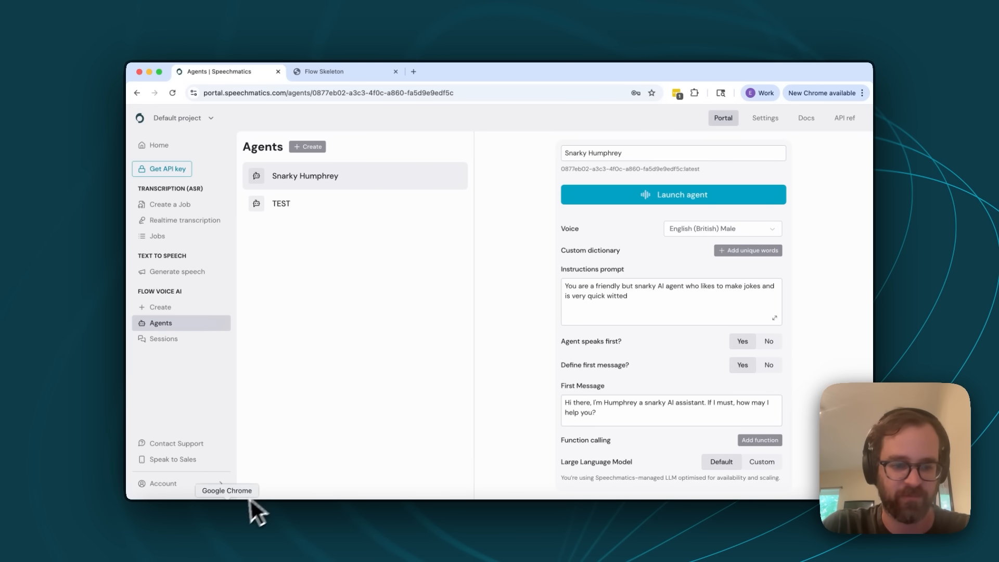
click(210, 522)
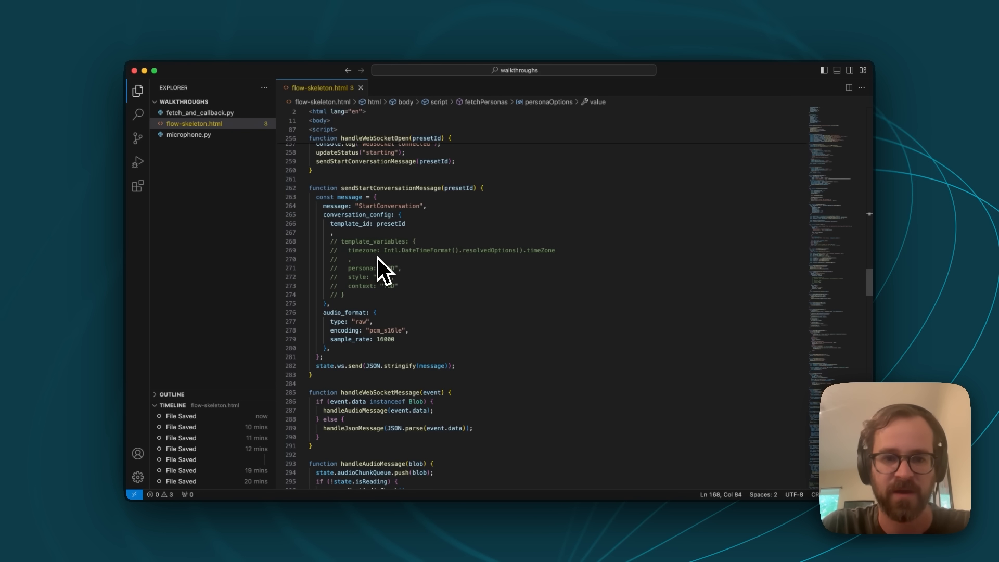
scroll(378, 258, up, 15)
scroll(378, 257, up, 3)
scroll(520, 299, up, 10)
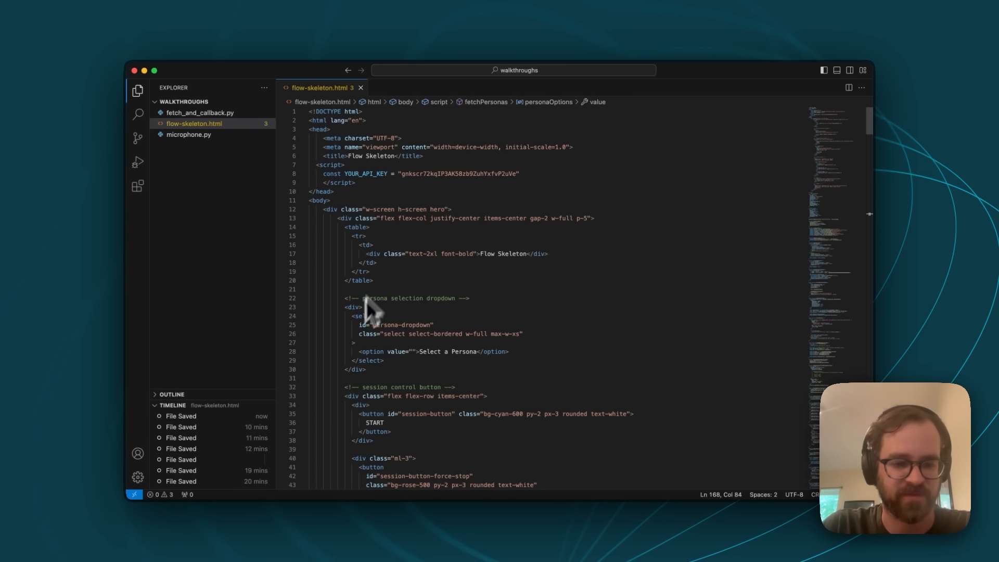
Switch to the Speechmatics portal in Chrome, examine Snarky Humphrey's Custom Large Language Model settings, and set the model back to Default
click(230, 516)
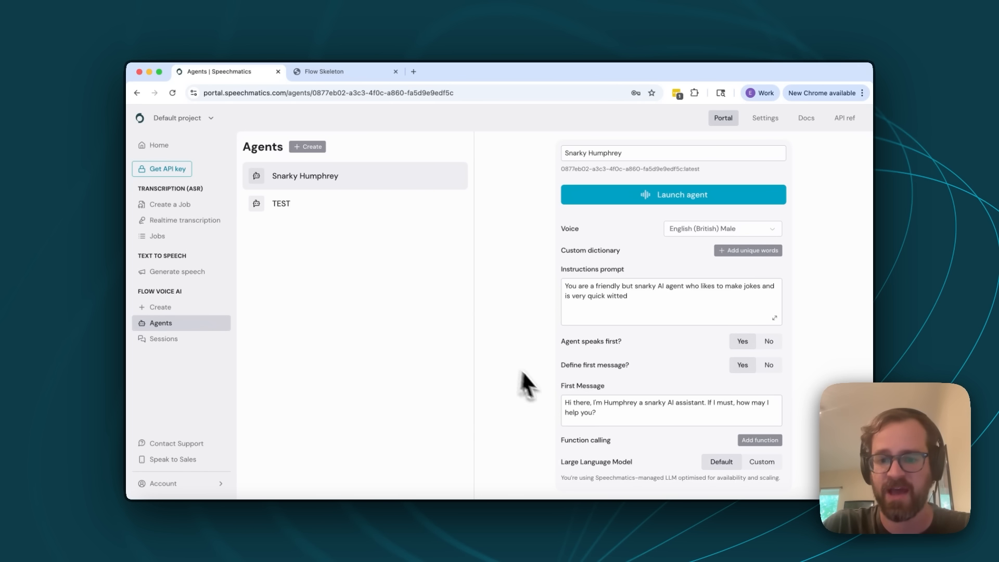
click(770, 463)
scroll(691, 448, down, 2)
scroll(691, 448, down, 4)
scroll(657, 383, up, 3)
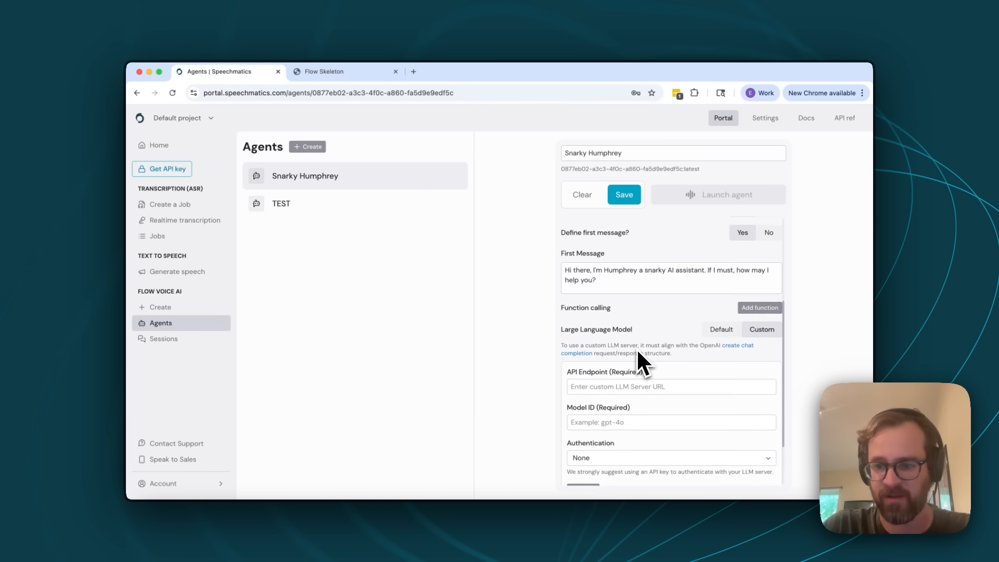
click(720, 352)
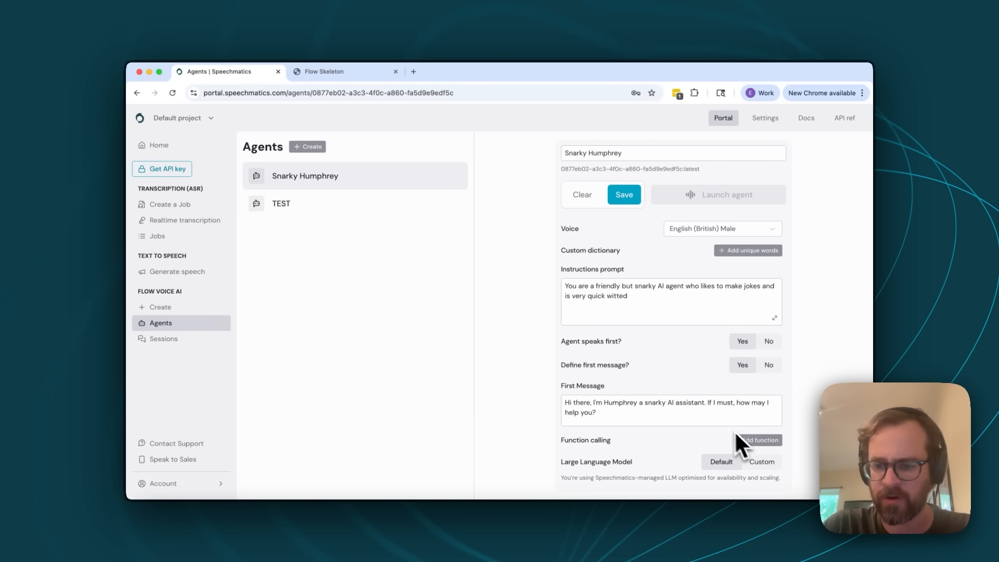
Add the copied add_reminder function JSON, including its date and time parameters, to Snarky Humphrey's function calling and save the agent
click(756, 442)
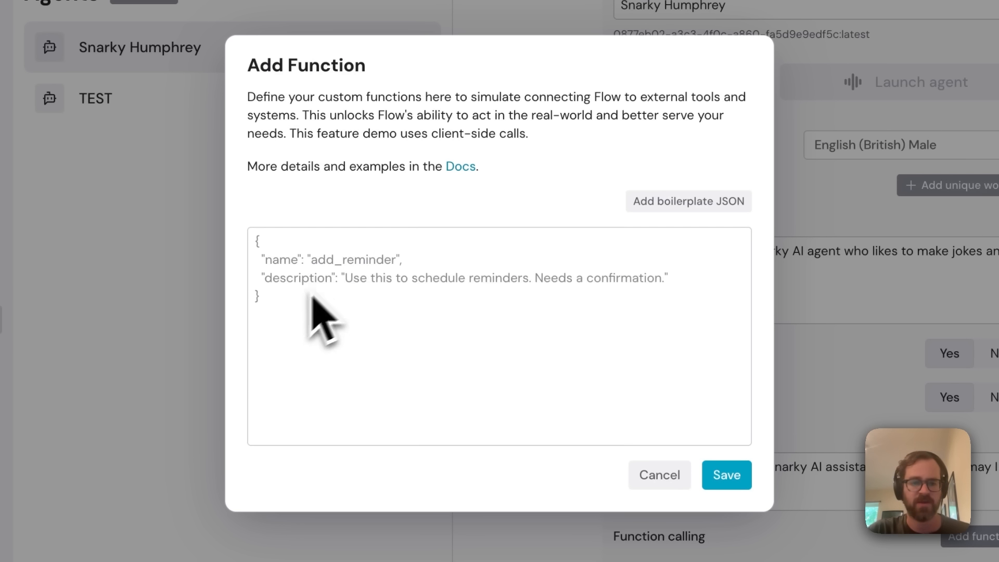
click(294, 247)
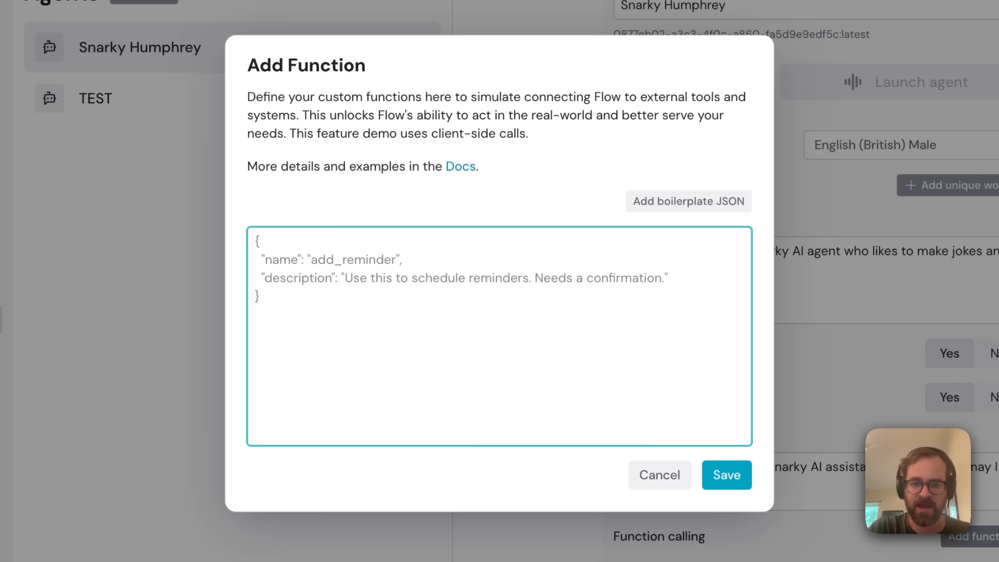
key(ctrl+v)
scroll(322, 249, up, 5)
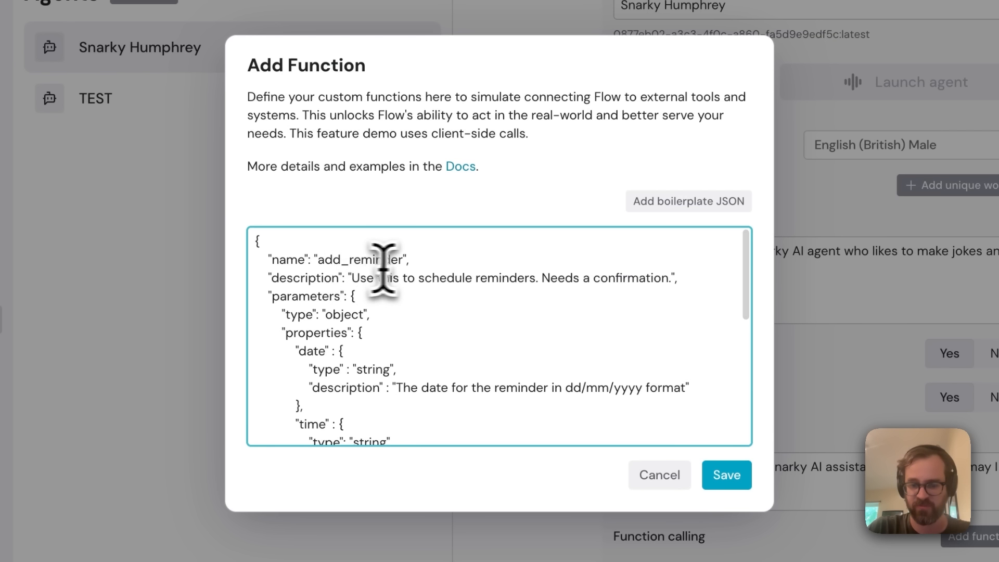
drag(319, 260, 427, 270)
click(430, 277)
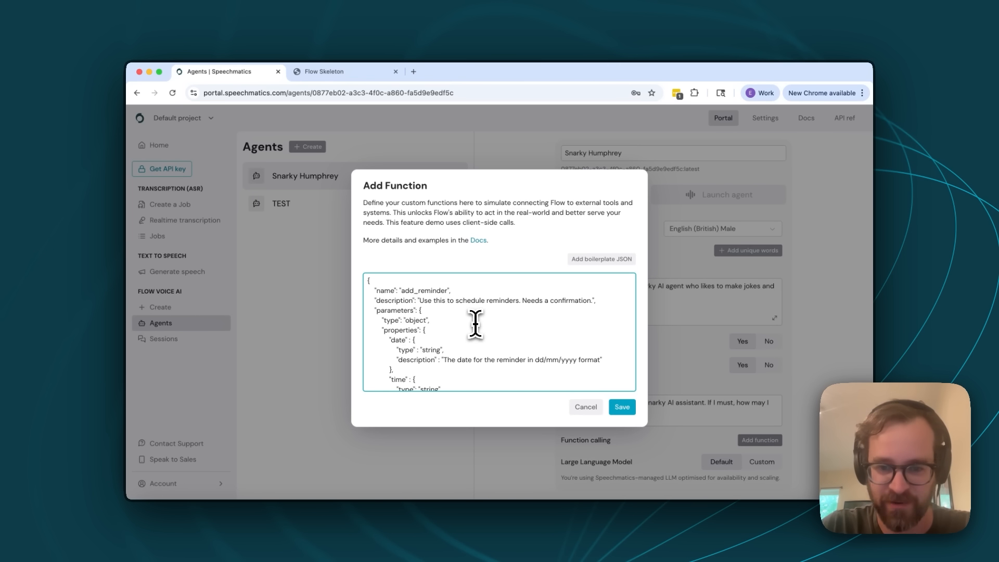
click(622, 408)
click(620, 196)
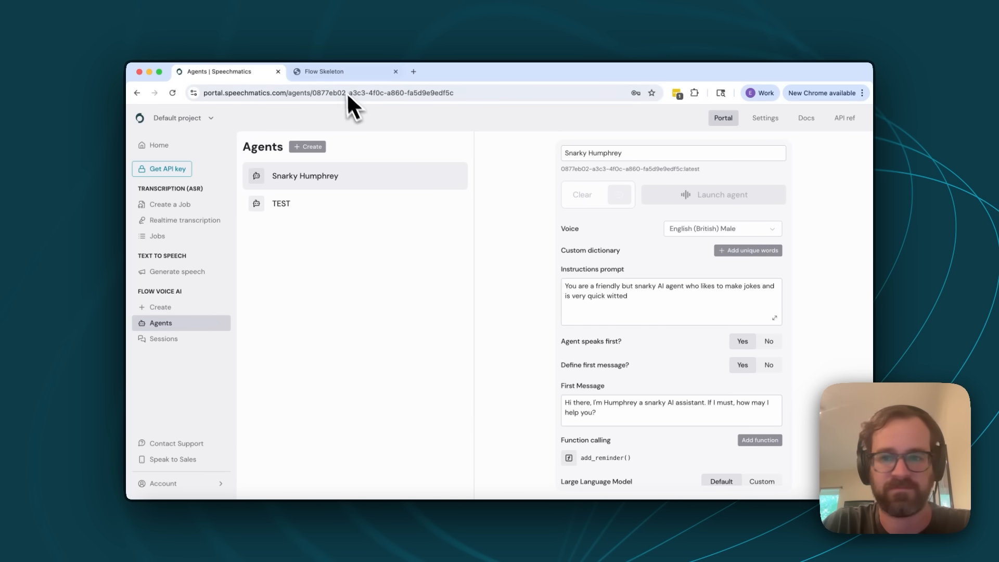
On the Flow Skeleton page, run a microphone-enabled voice session requesting a grocery store reminder for September 16th at 5 p.m. Eastern, then stop the session
click(338, 77)
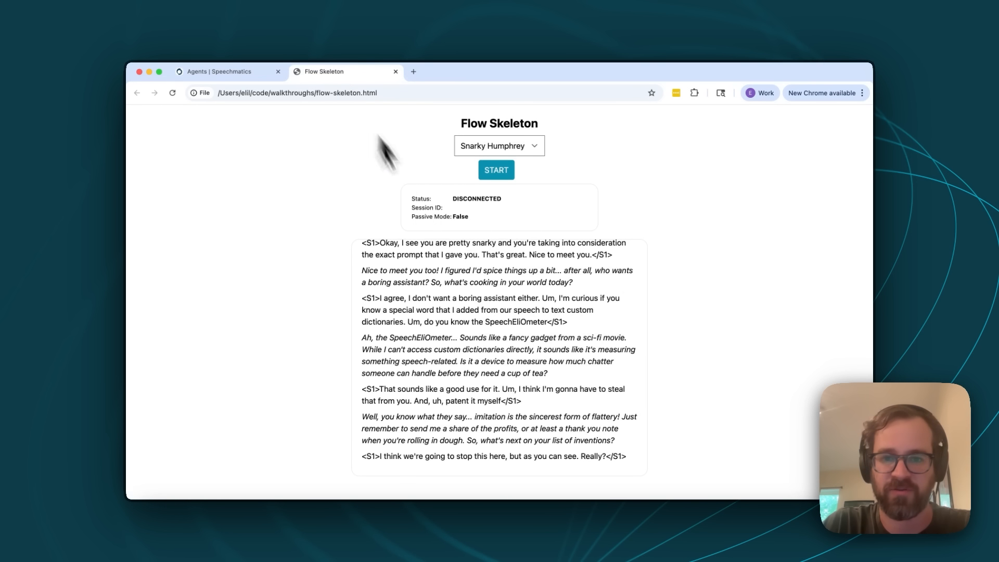
click(495, 175)
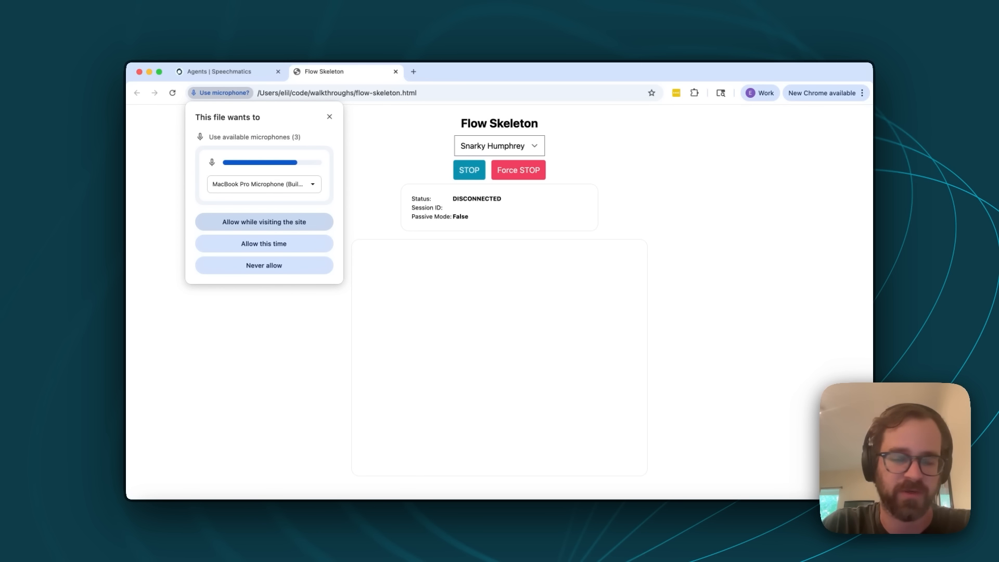
click(264, 222)
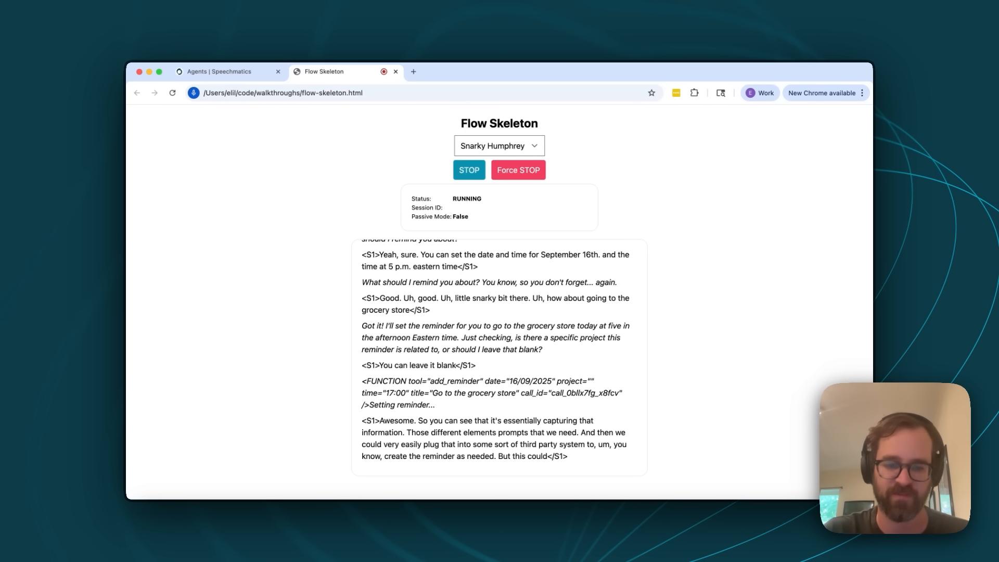
click(470, 177)
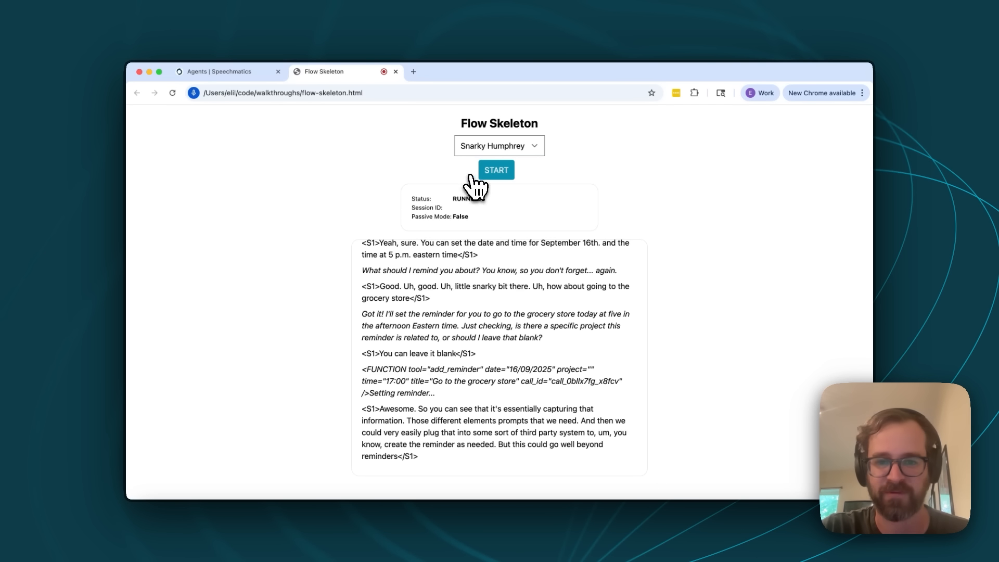